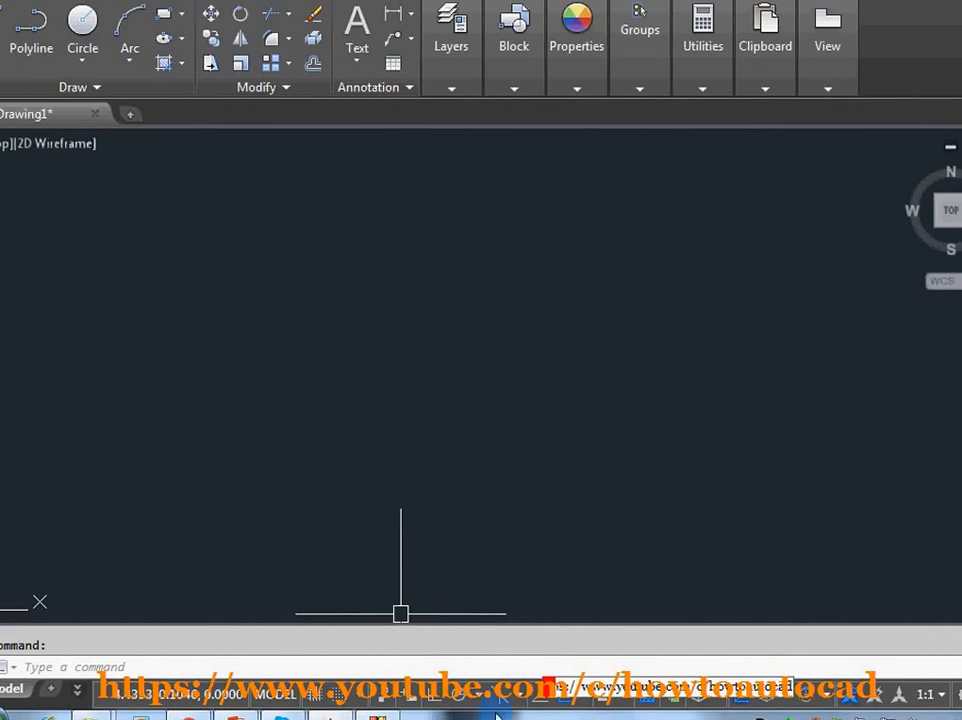
mouse_move(548, 686)
left_mouse_down()
mouse_move(650, 660)
mouse_move(676, 642)
left_mouse_up()
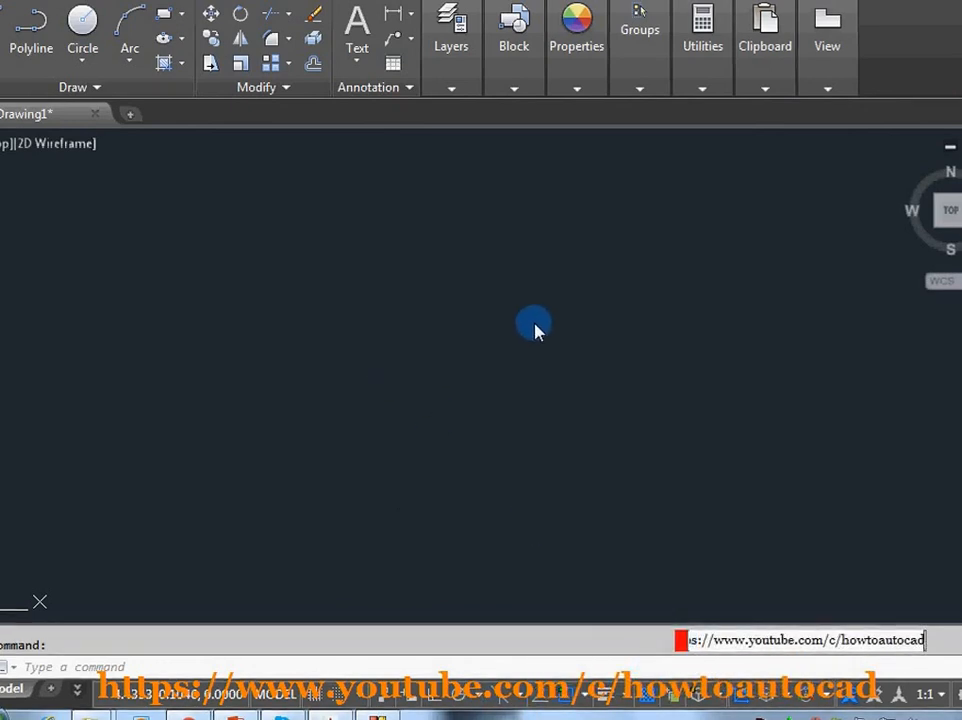
key("Escape")
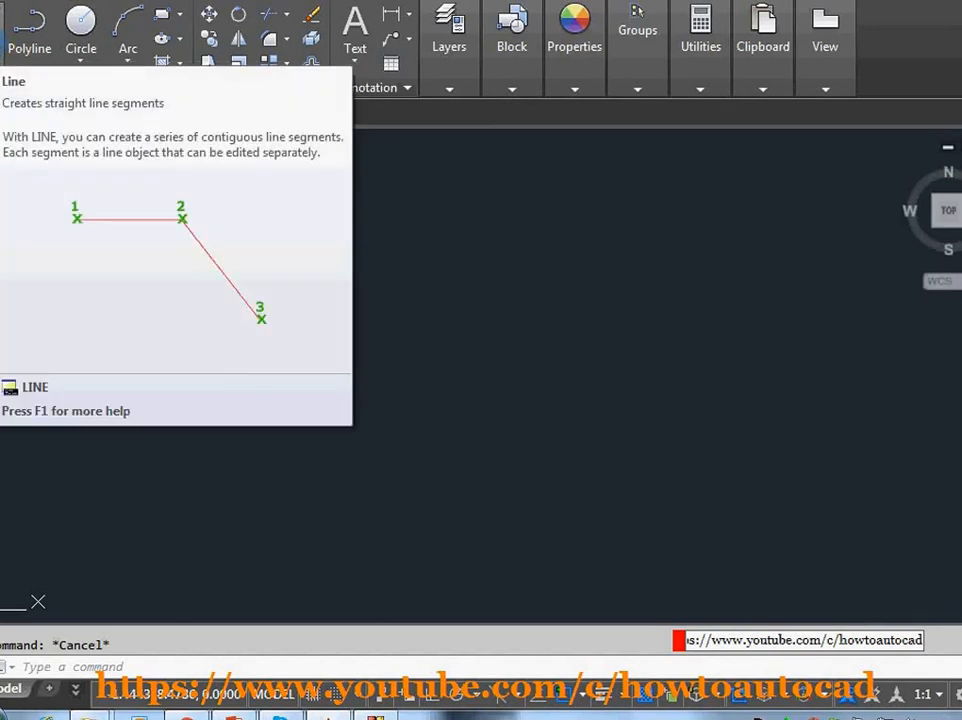
Draw an open zigzag of four connected straight segments across the drawing area with the Line command.
left_click(8, 40)
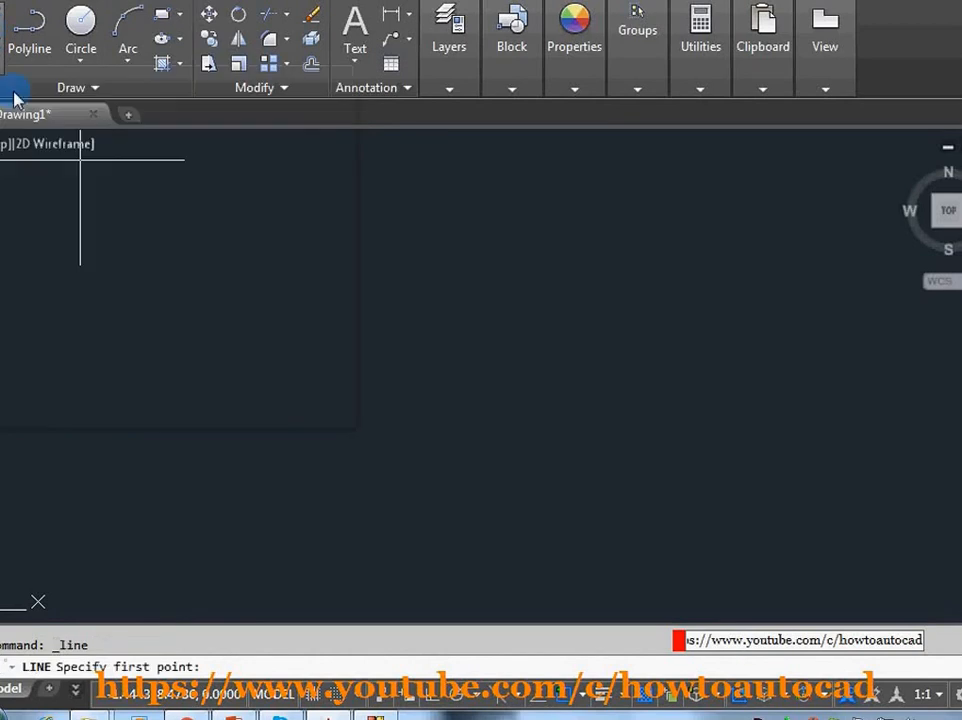
left_click(179, 320)
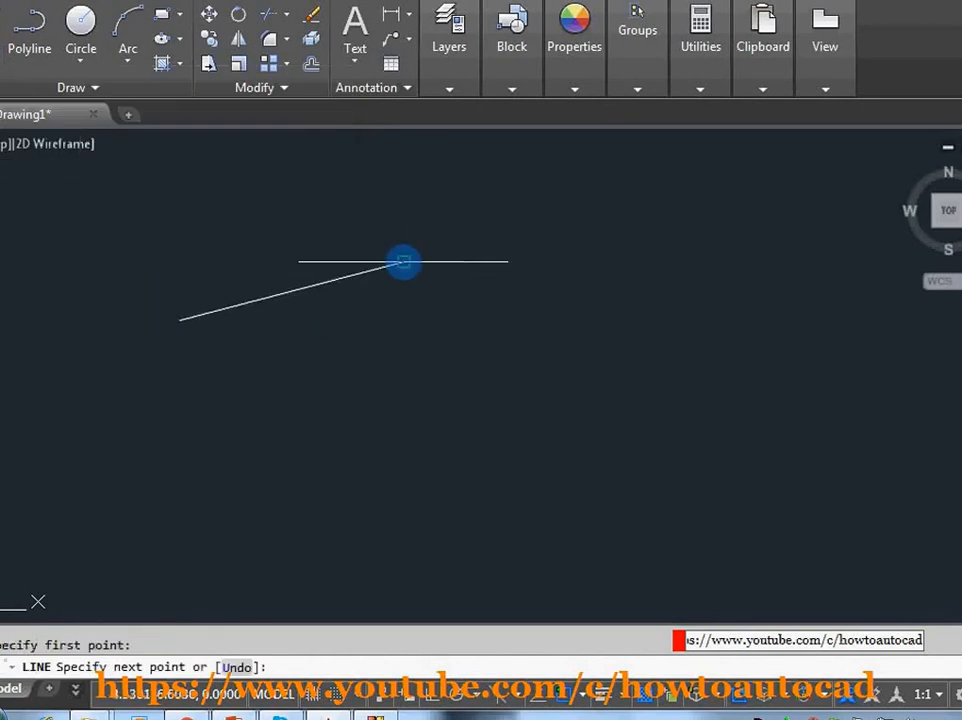
left_click(404, 262)
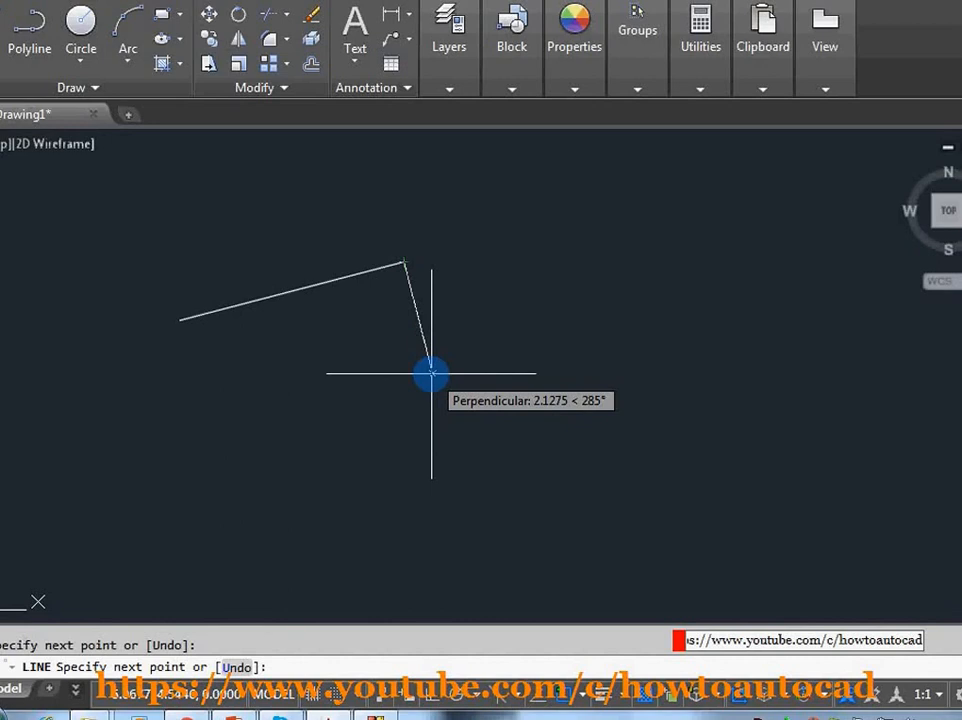
left_click(431, 373)
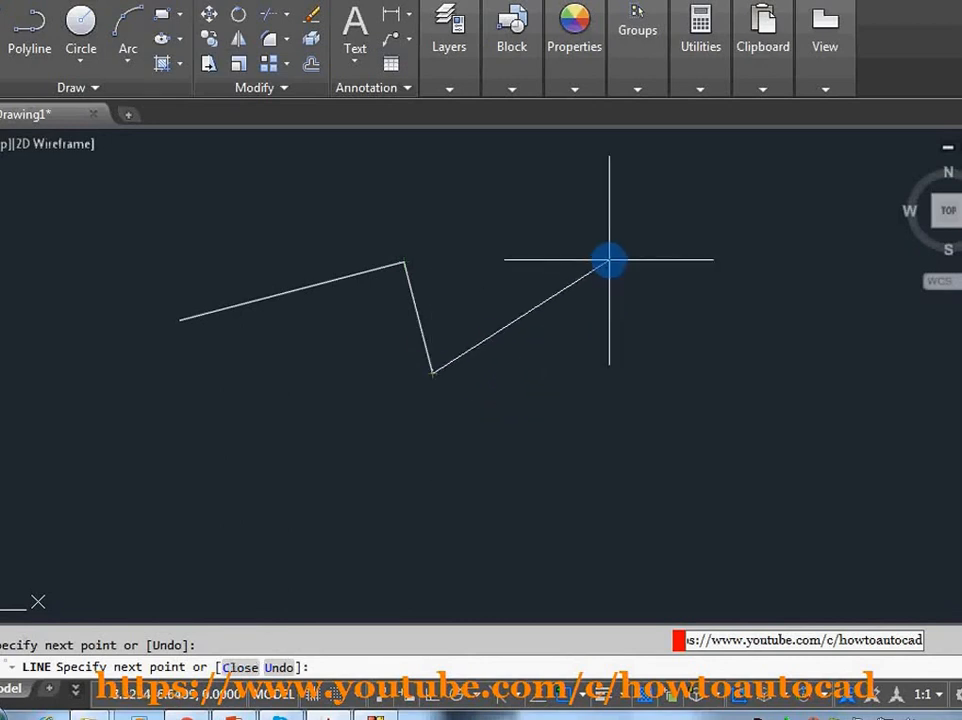
left_click(613, 428)
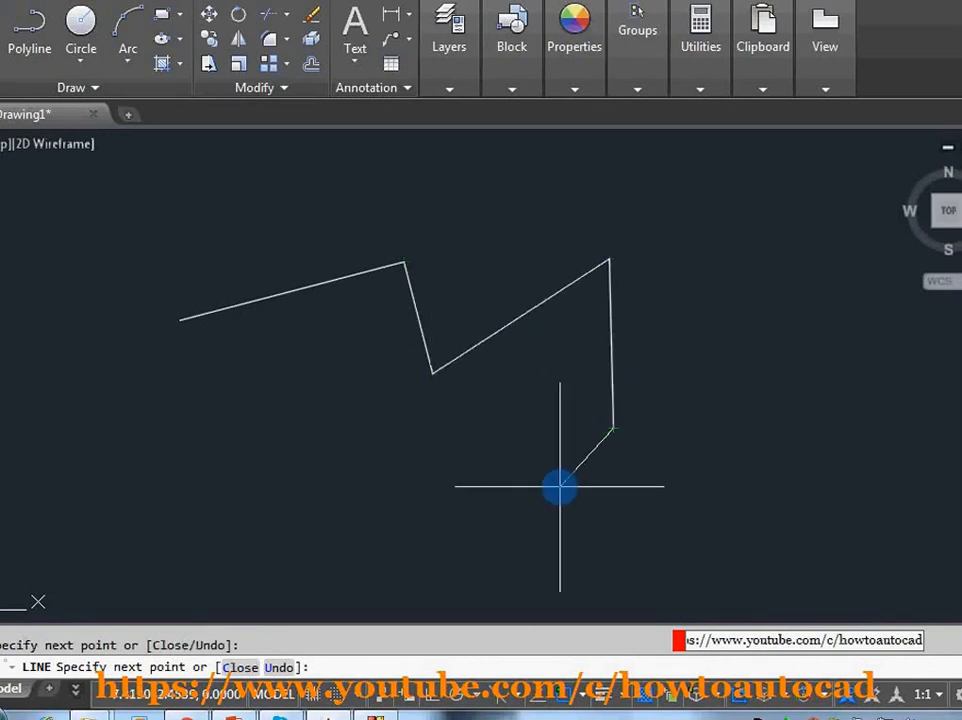
key("Escape")
Erase all four segments of the open zigzag.
left_click(685, 223)
left_click(235, 444)
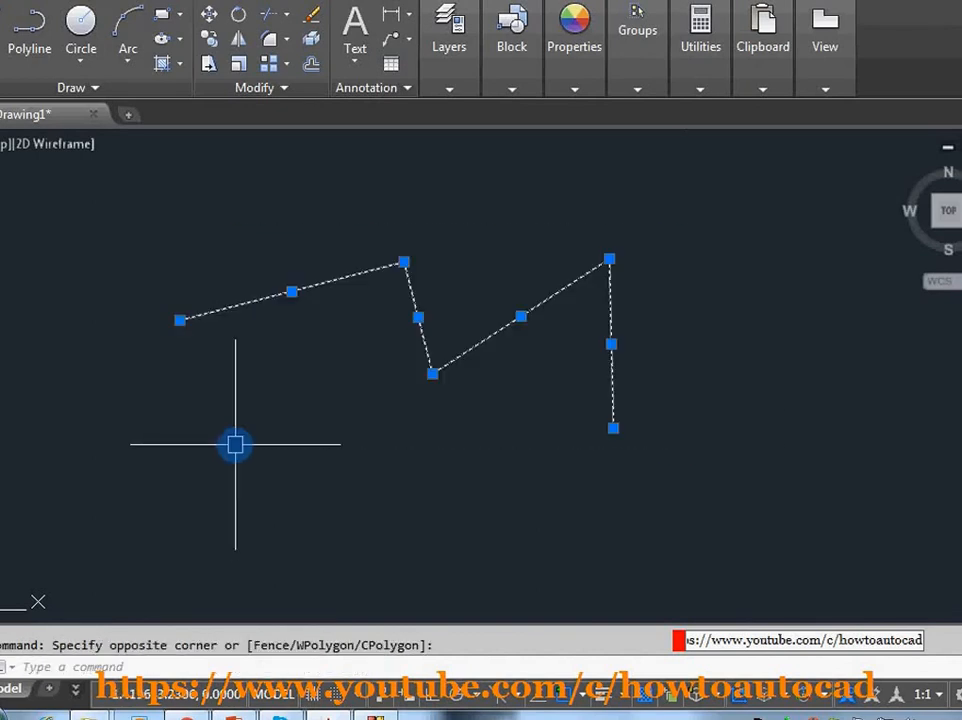
key("Delete")
key("Escape")
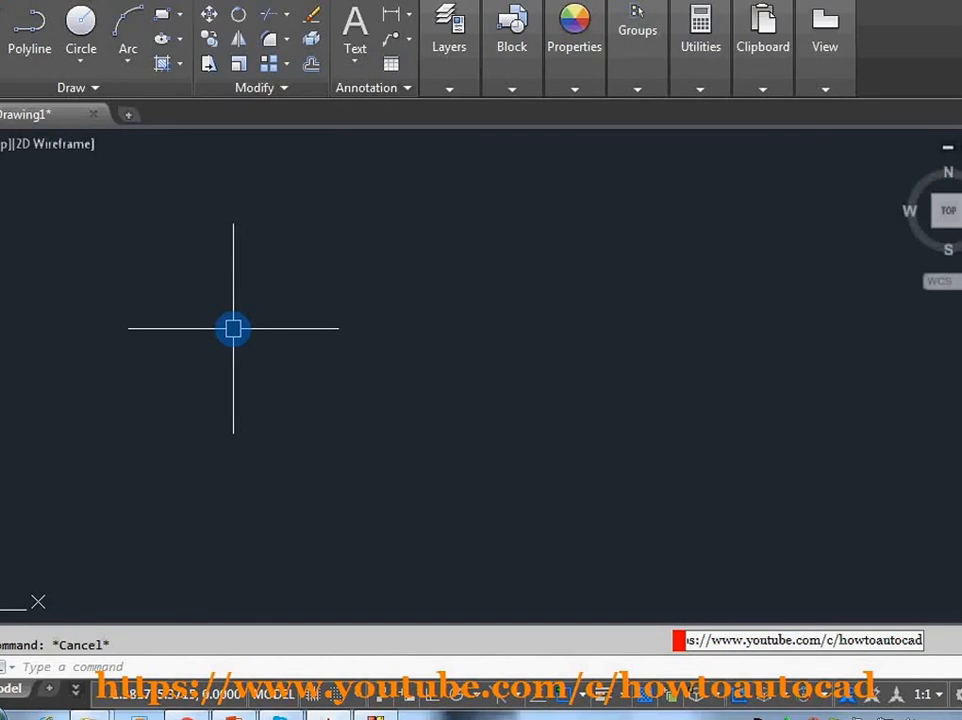
Draw an open chain of eight connected line segments, zigzagging across the drawing area and doubling back above the start, with the Line command.
type("l")
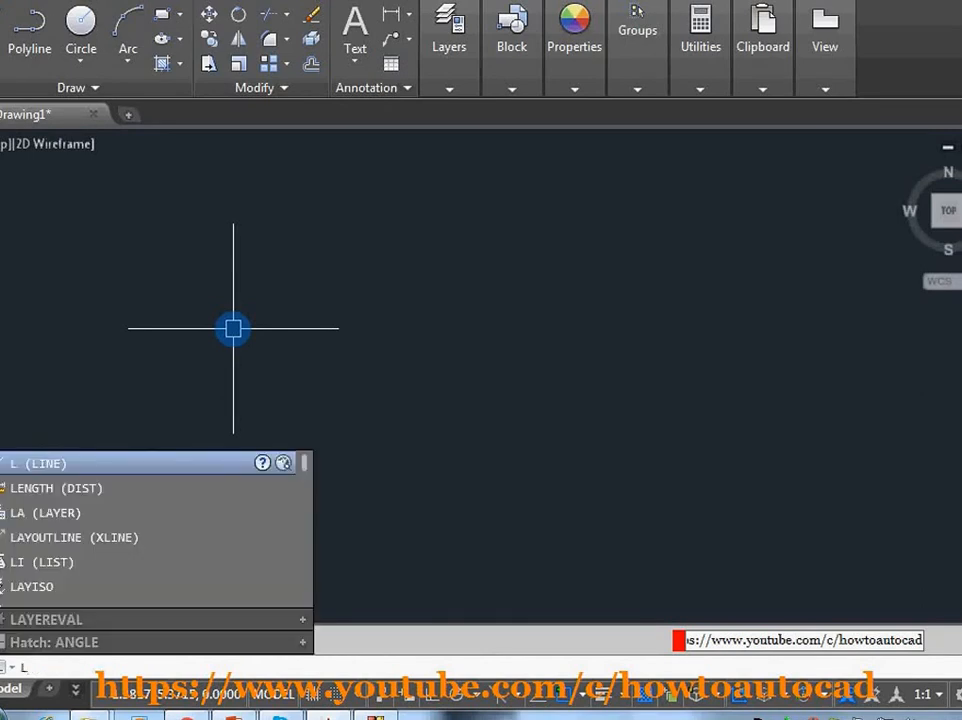
key("Return")
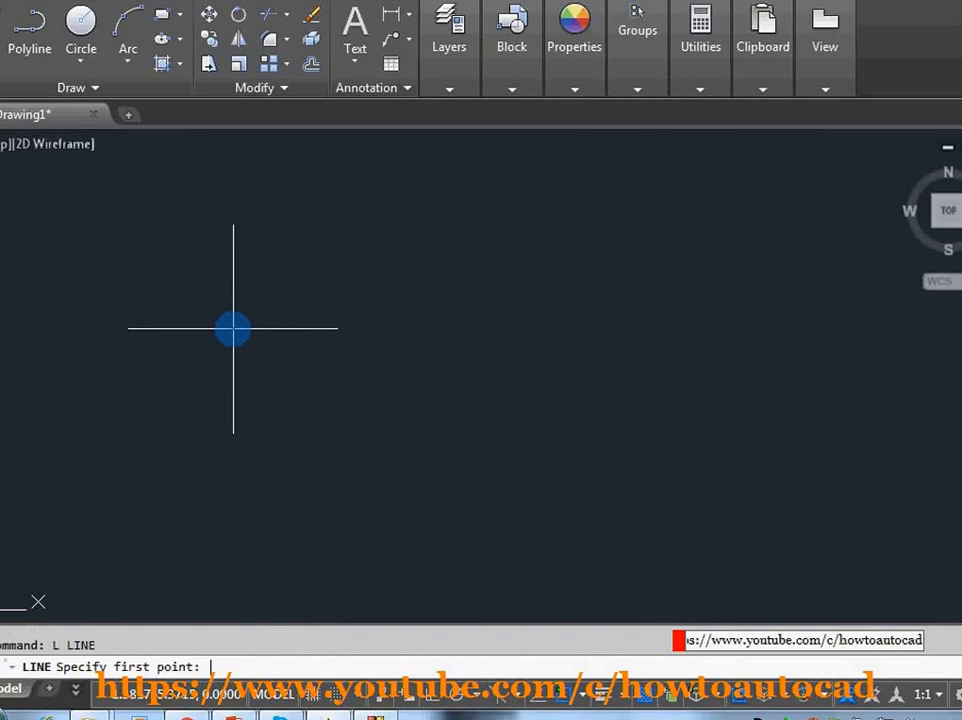
left_click(179, 437)
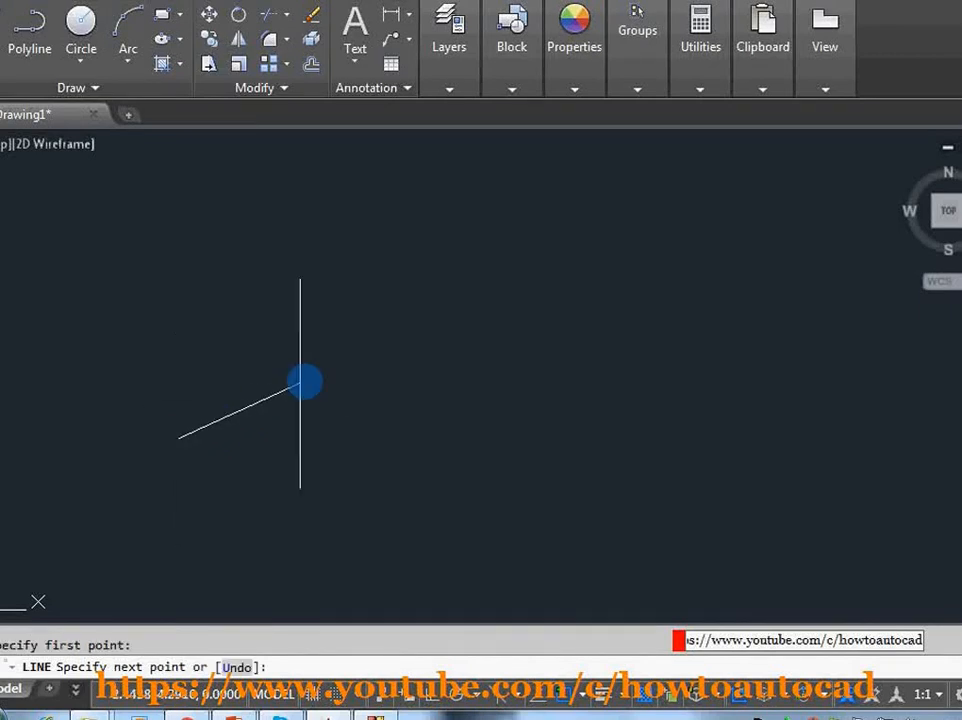
left_click(375, 322)
left_click(313, 476)
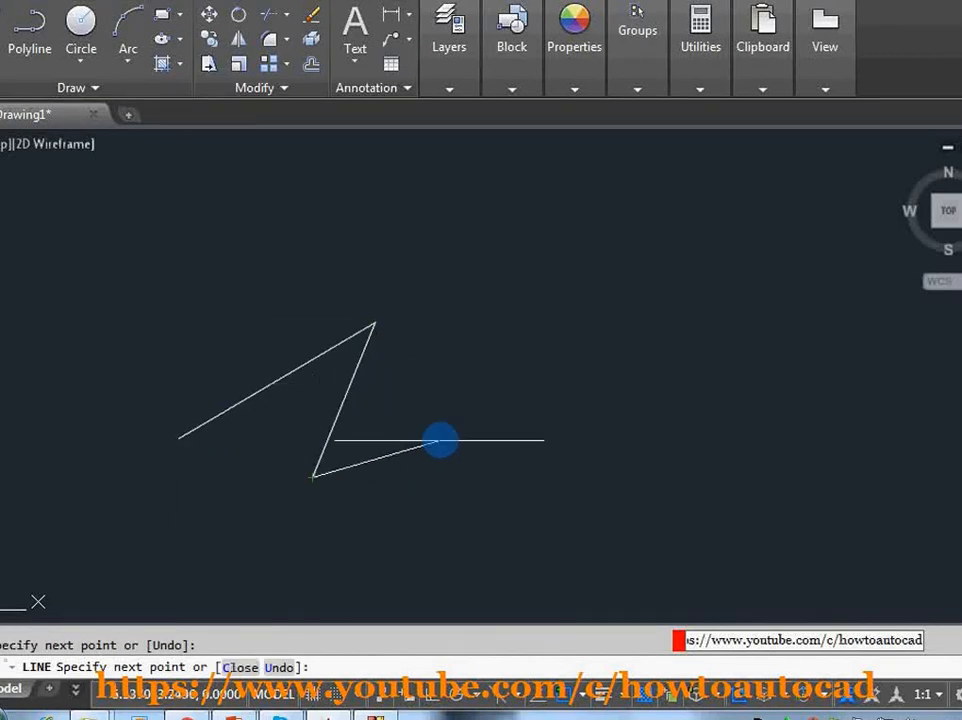
left_click(443, 437)
left_click(452, 305)
left_click(548, 408)
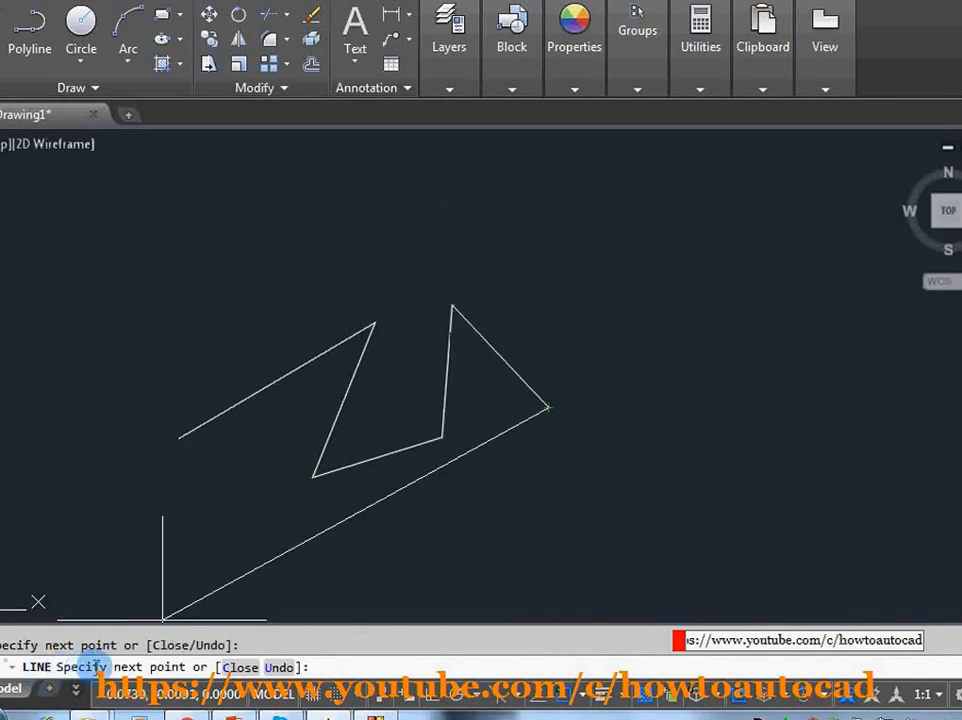
left_click(640, 476)
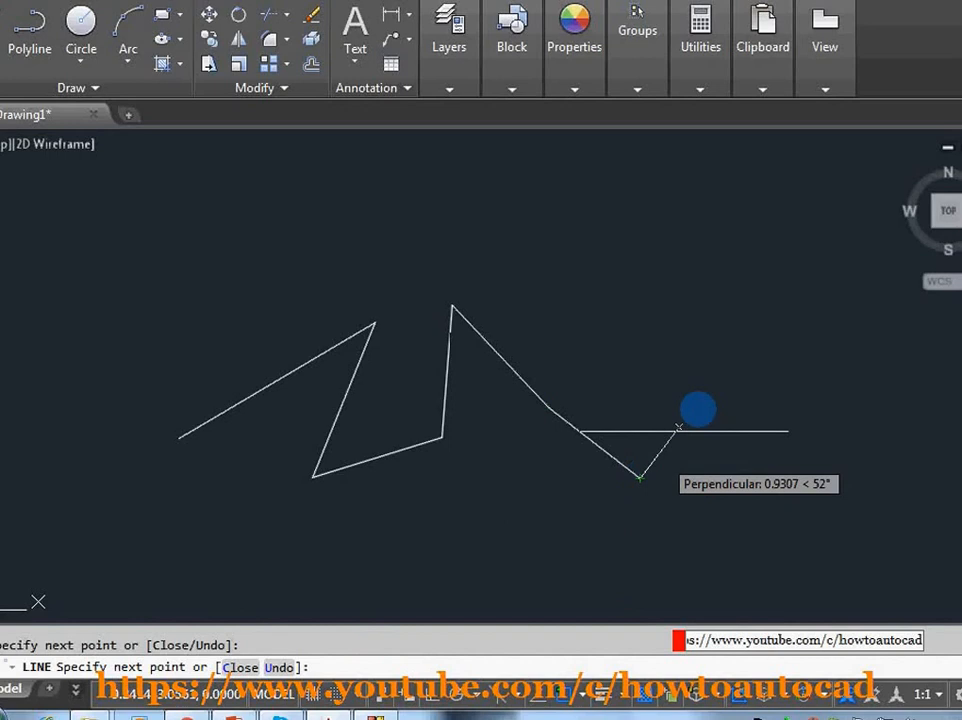
left_click(731, 279)
left_click(280, 262)
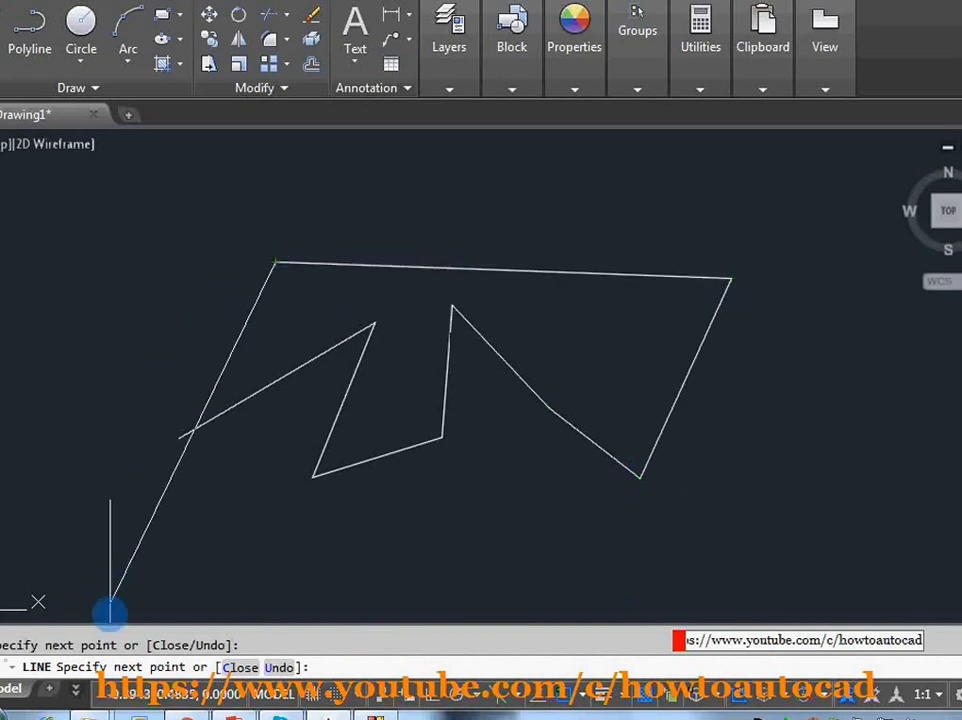
key("Escape")
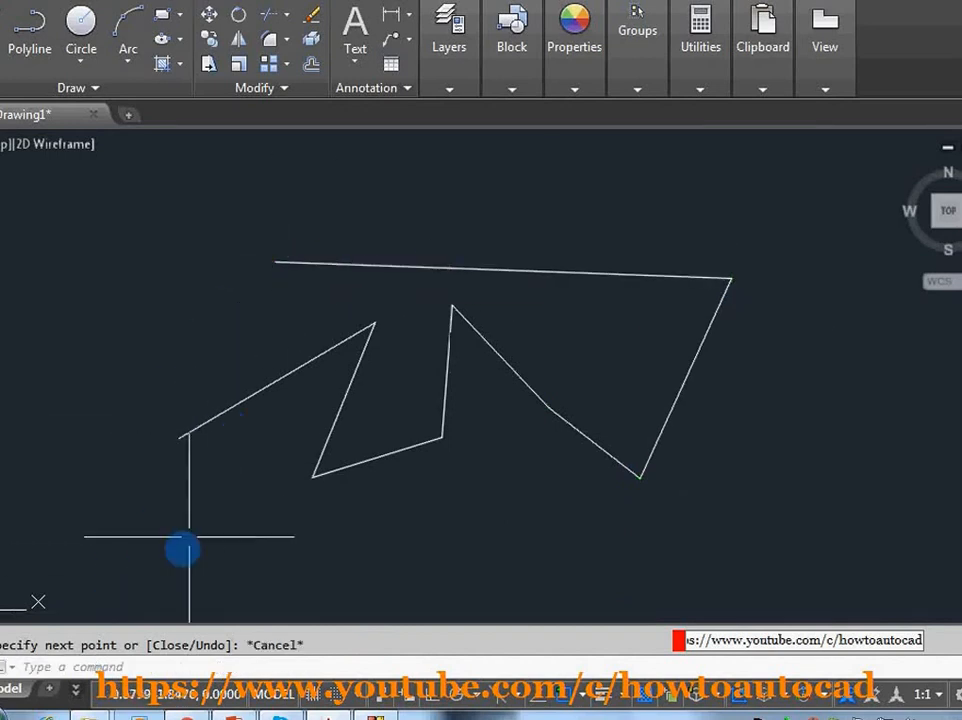
Show the list of recently used commands and close it without choosing any.
left_click(14, 672)
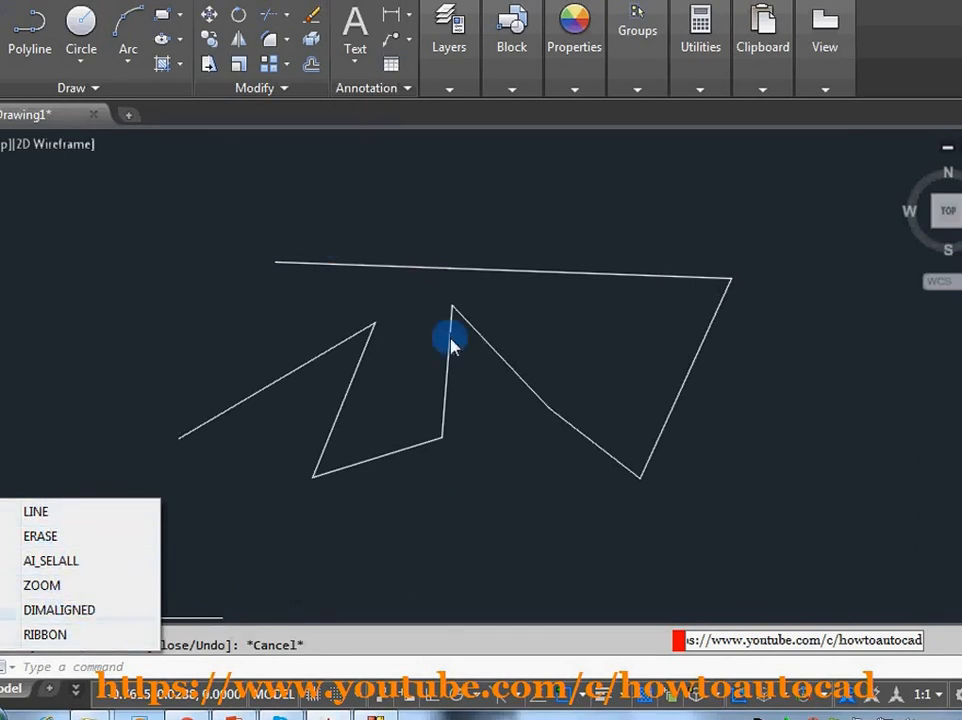
left_click(100, 666)
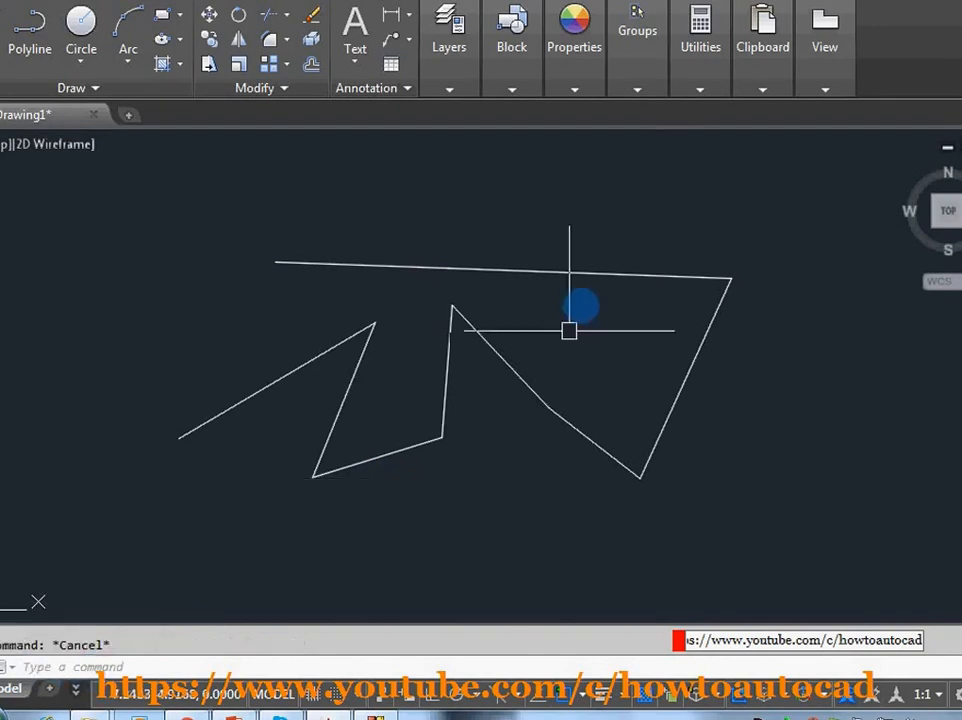
Erase every segment of the eight-segment open chain.
left_click(687, 206)
left_click(211, 492)
key("Delete")
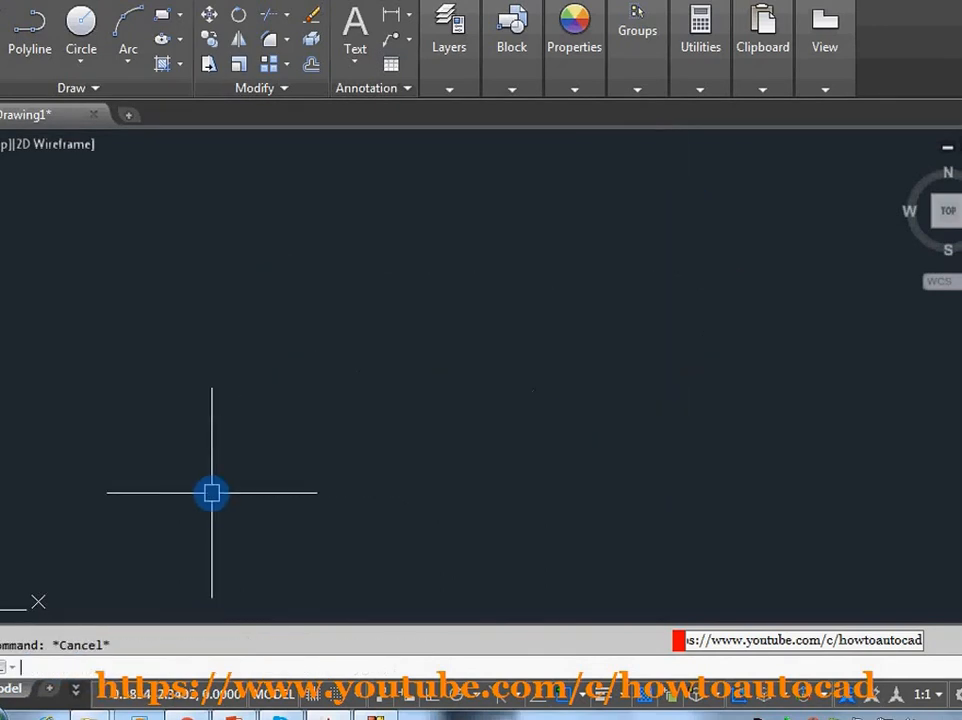
left_click(452, 400)
key("Escape")
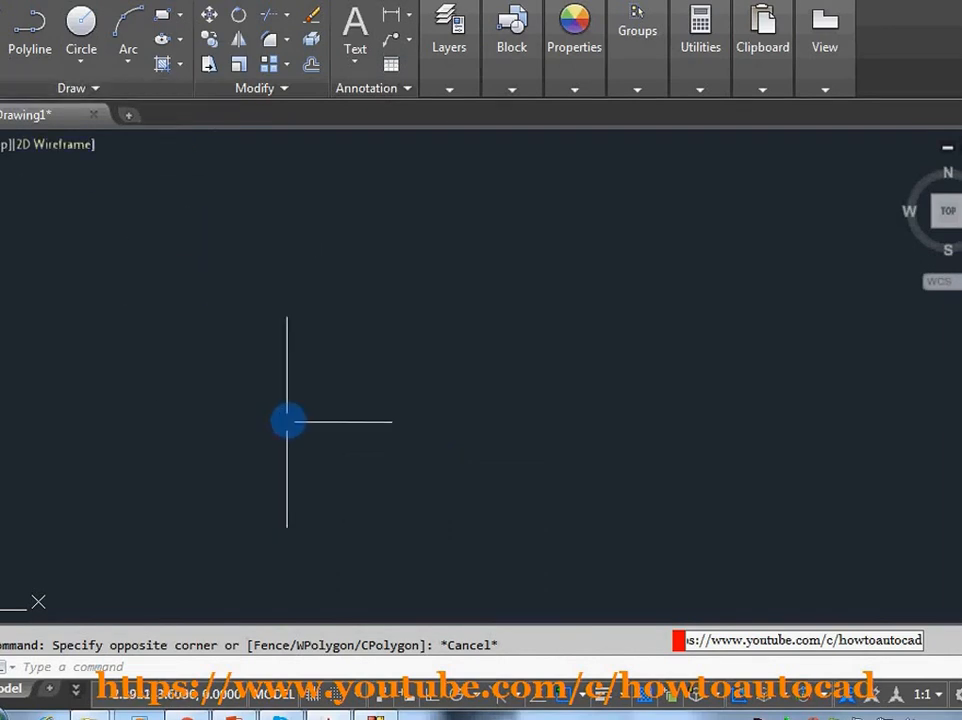
key("Escape")
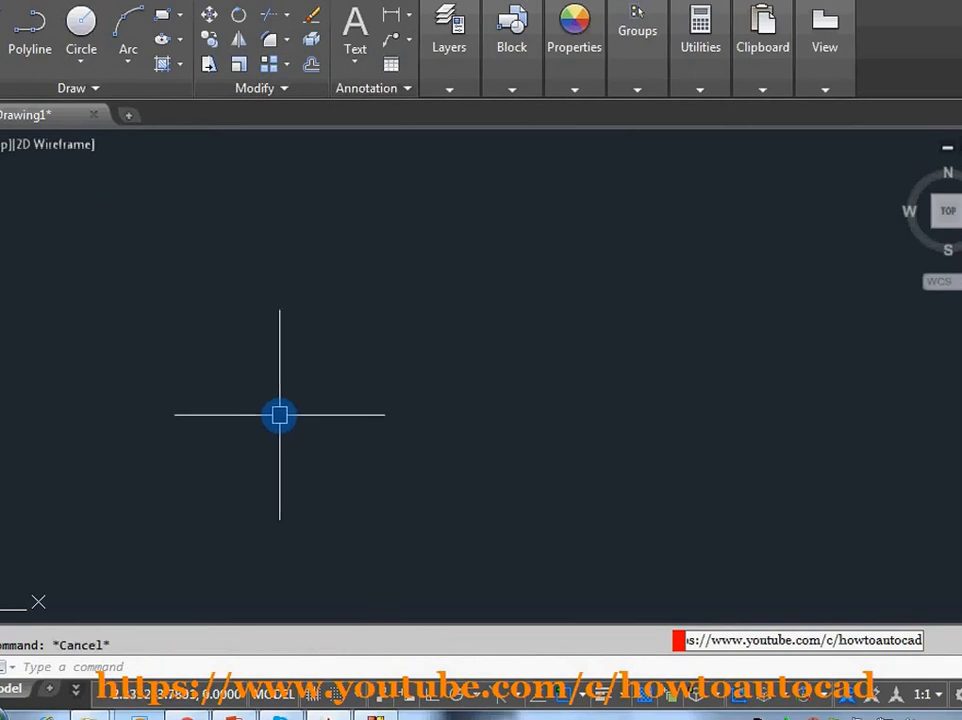
Draw an irregular outline of six connected line segments and join it back to its start point with the Line command's Close option.
type("l")
key("Return")
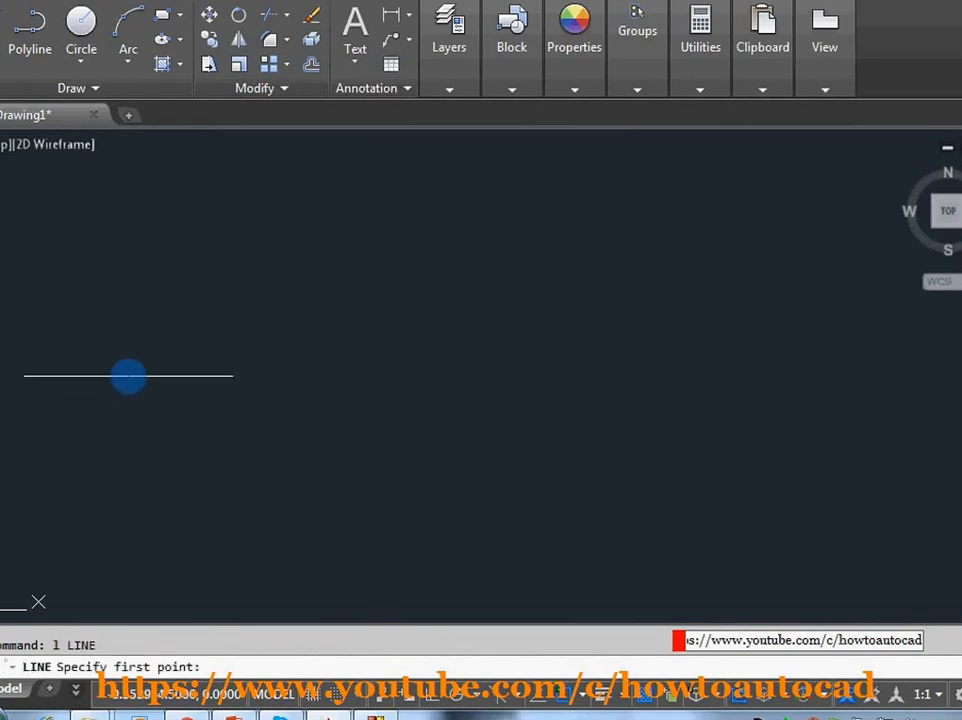
left_click(128, 376)
left_click(397, 266)
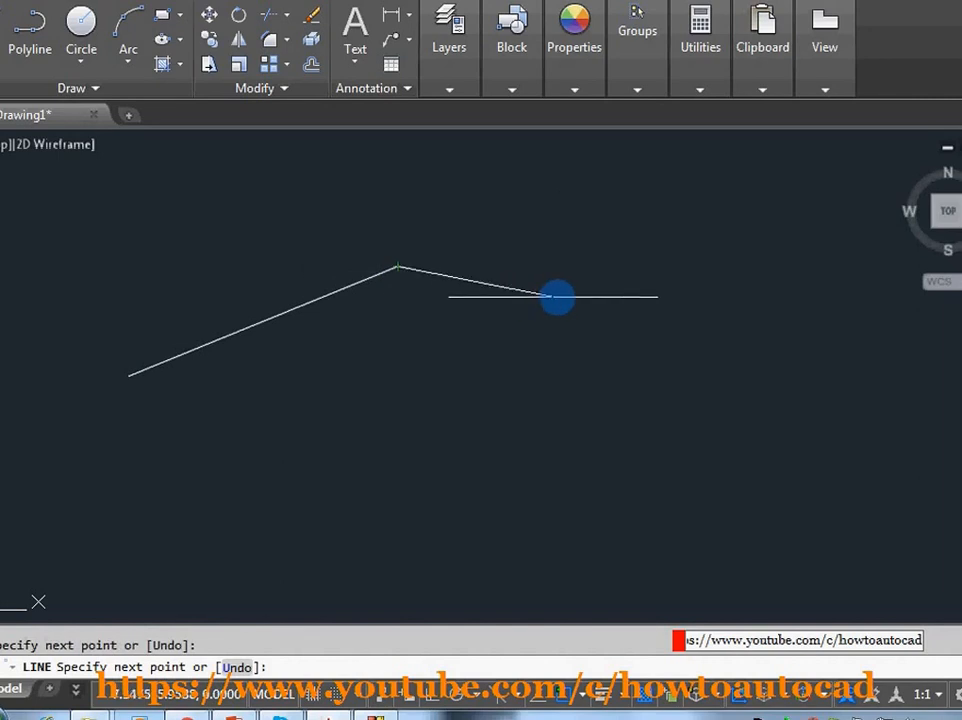
left_click(558, 296)
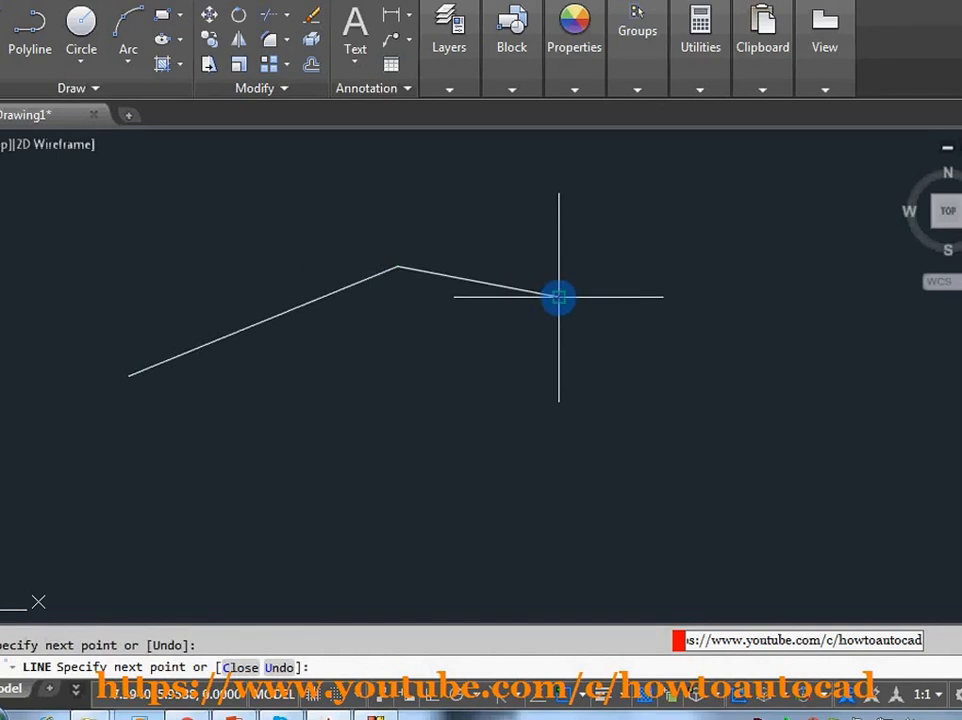
left_click(567, 408)
left_click(725, 293)
left_click(720, 461)
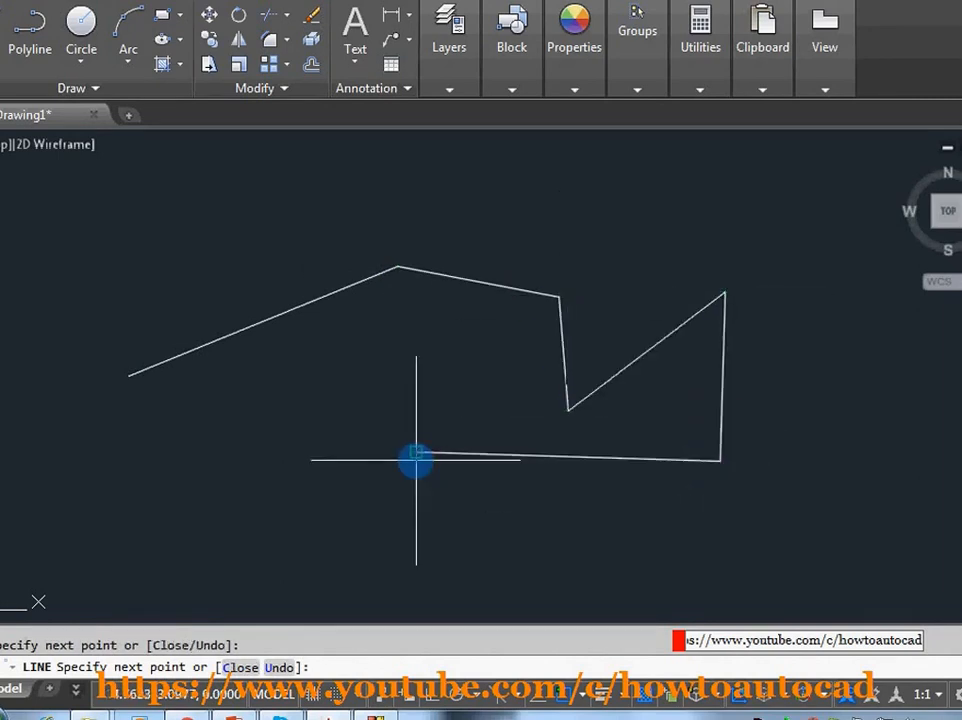
left_click(416, 455)
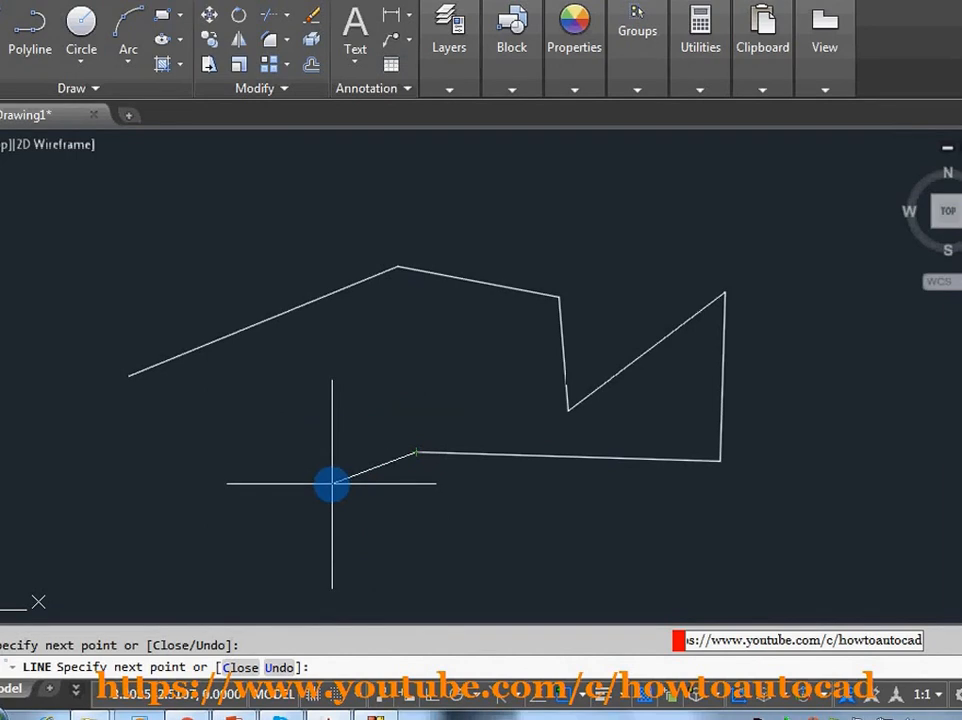
left_click(240, 667)
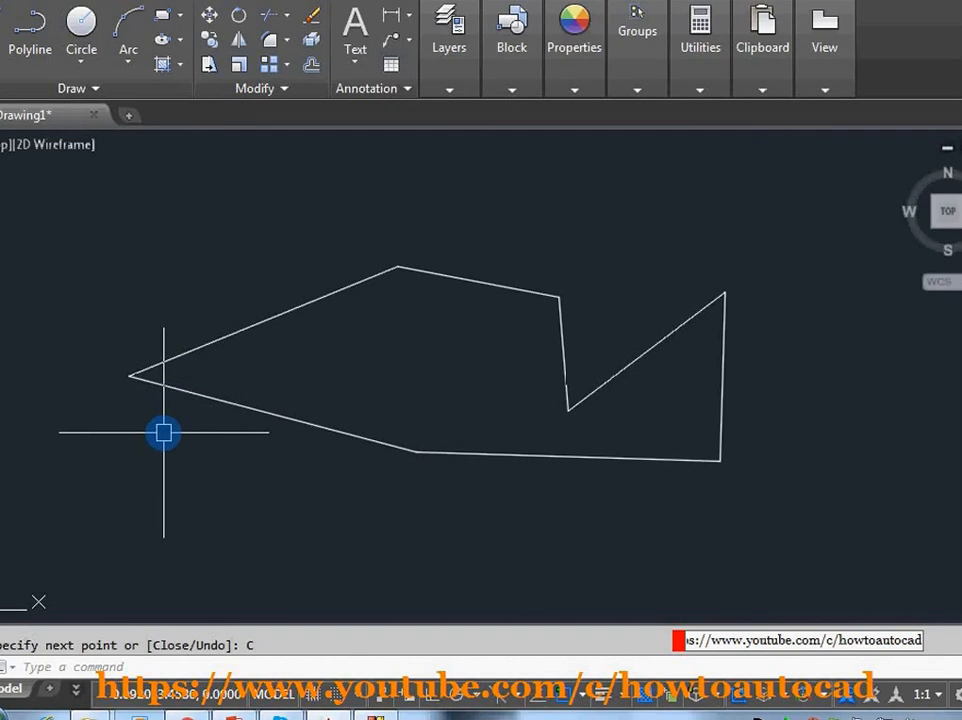
Highlight the outline's closing segment to inspect it, clear the selection and undo the whole seven-sided outline.
left_click(264, 419)
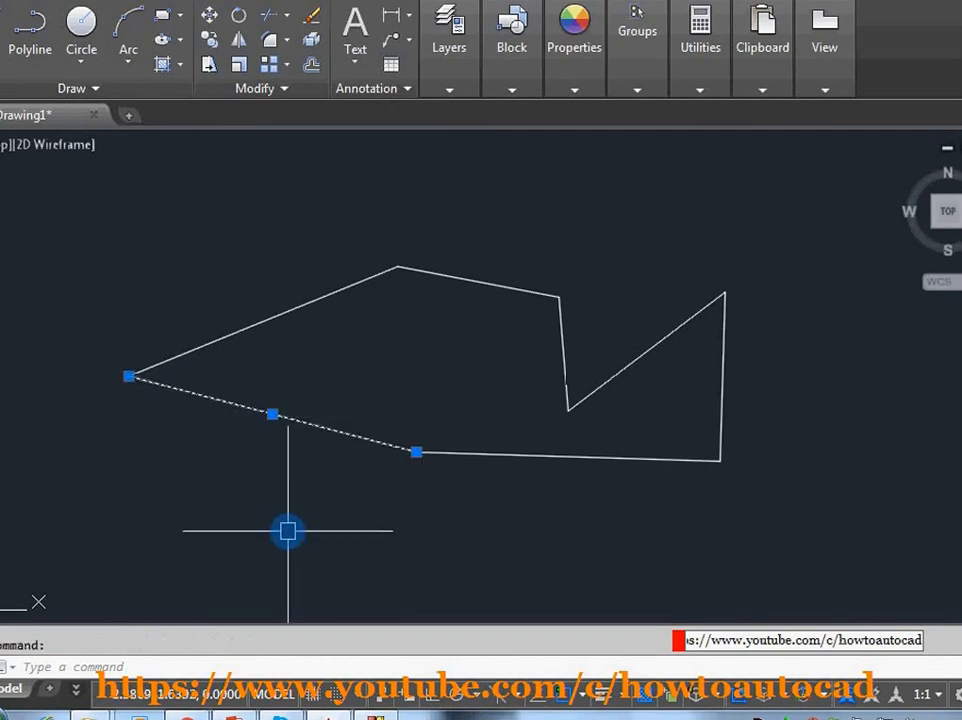
key("Escape")
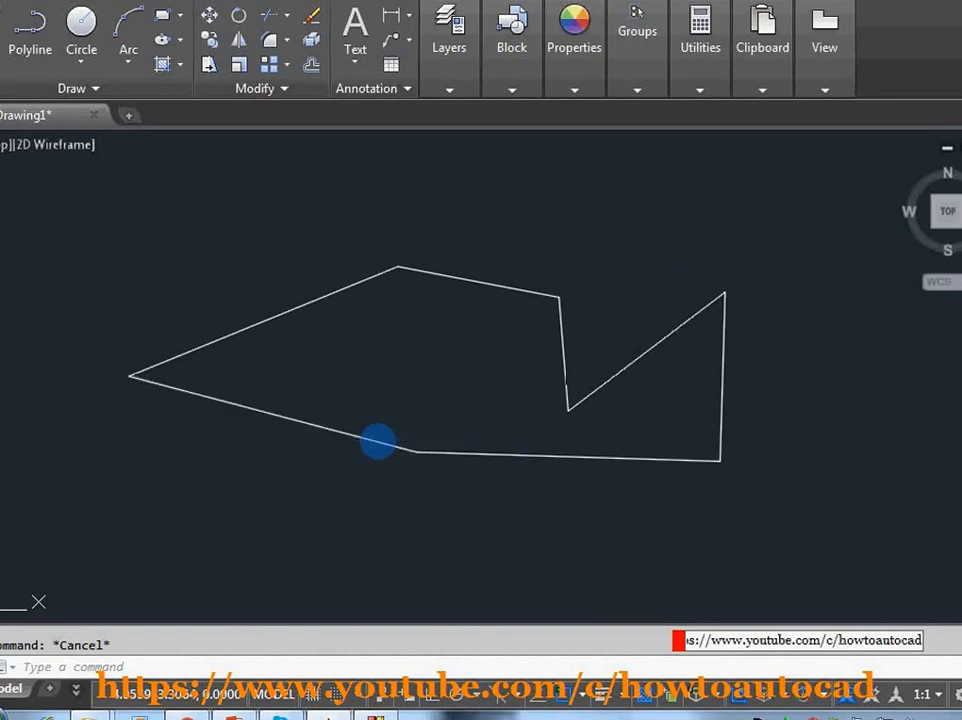
key("ctrl+z")
Draw four connected line segments and finish them as a five-sided closed outline with the Line command's Close option (c).
type("l")
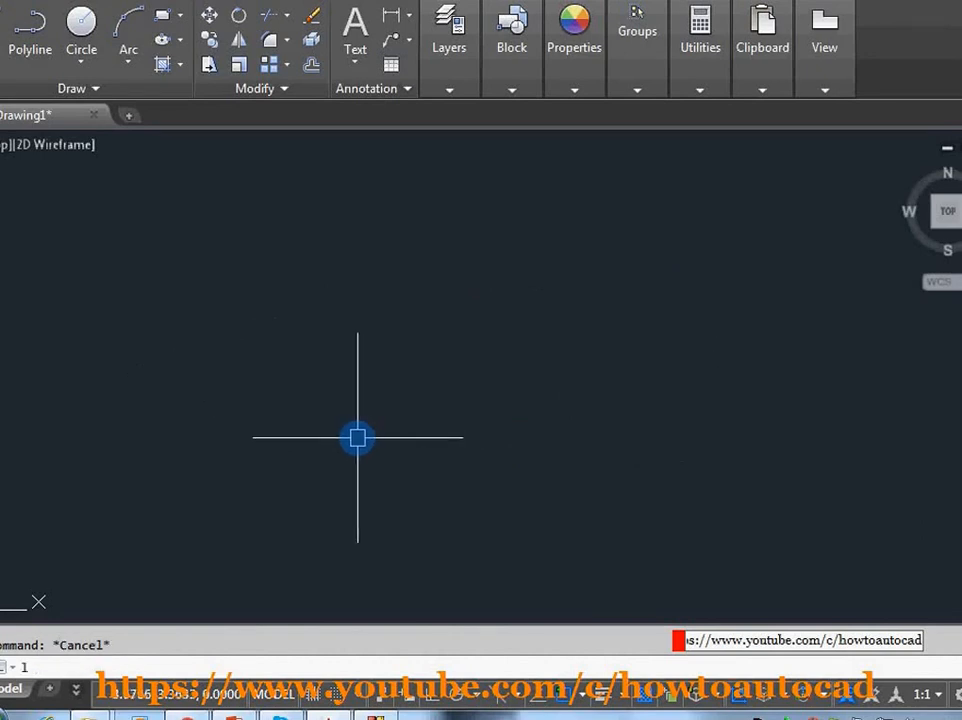
key("Return")
left_click(220, 330)
left_click(490, 269)
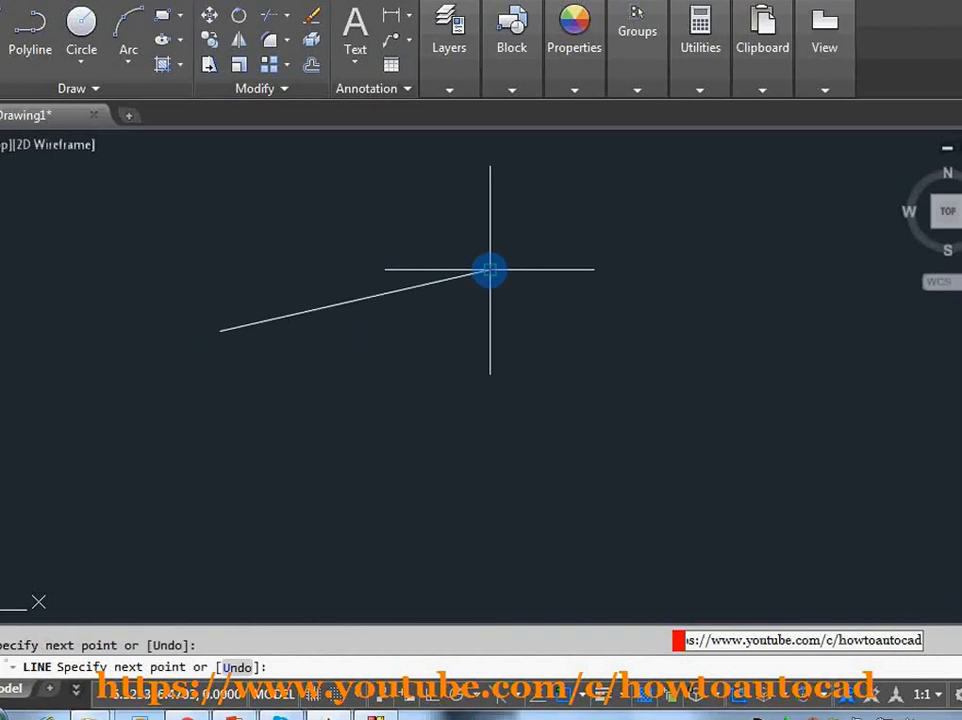
left_click(730, 295)
left_click(556, 441)
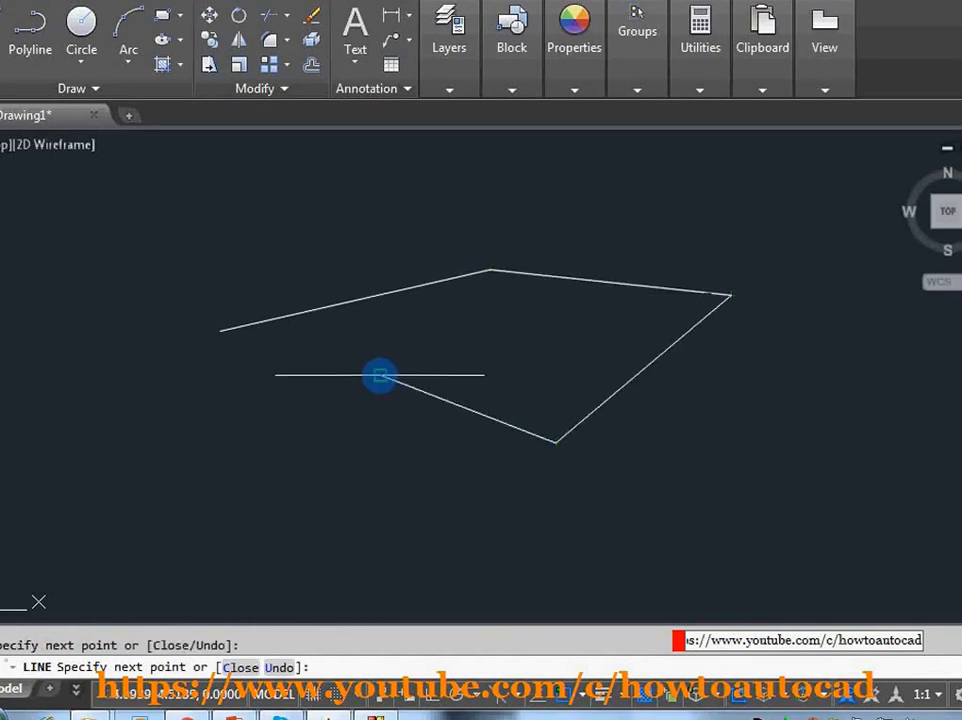
left_click(380, 377)
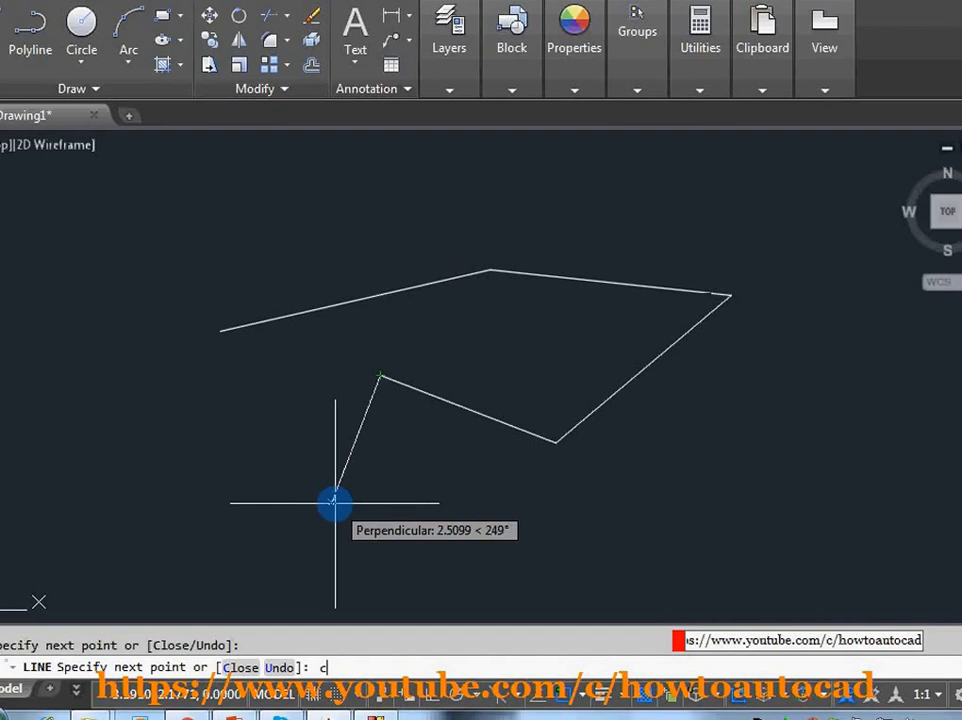
key("Return")
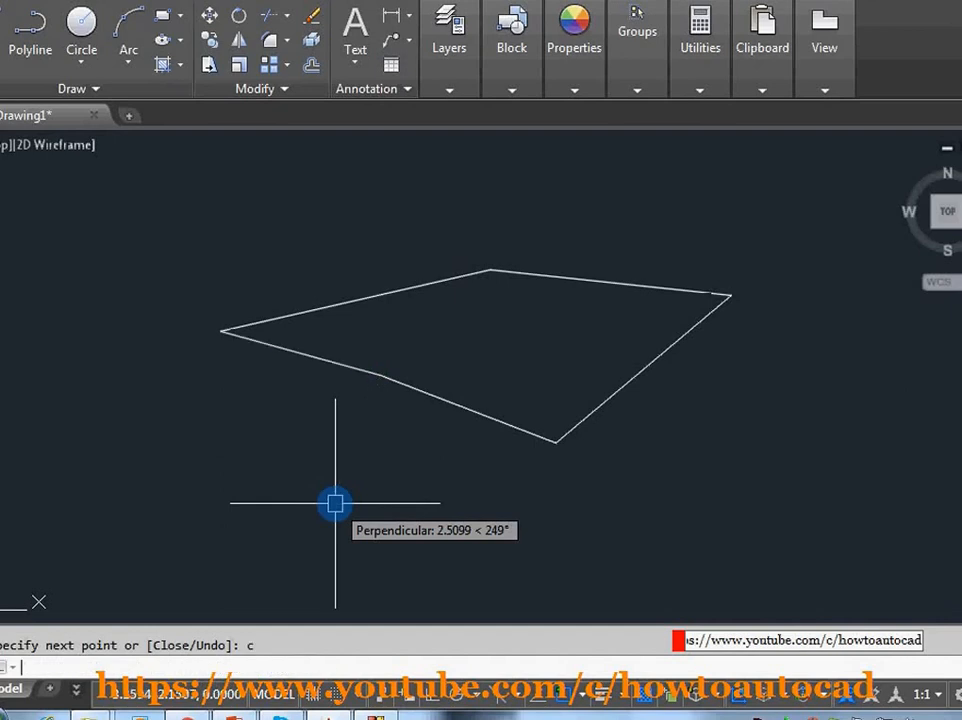
Erase the closing segment of the five-sided outline and undo the erasure.
left_click(339, 362)
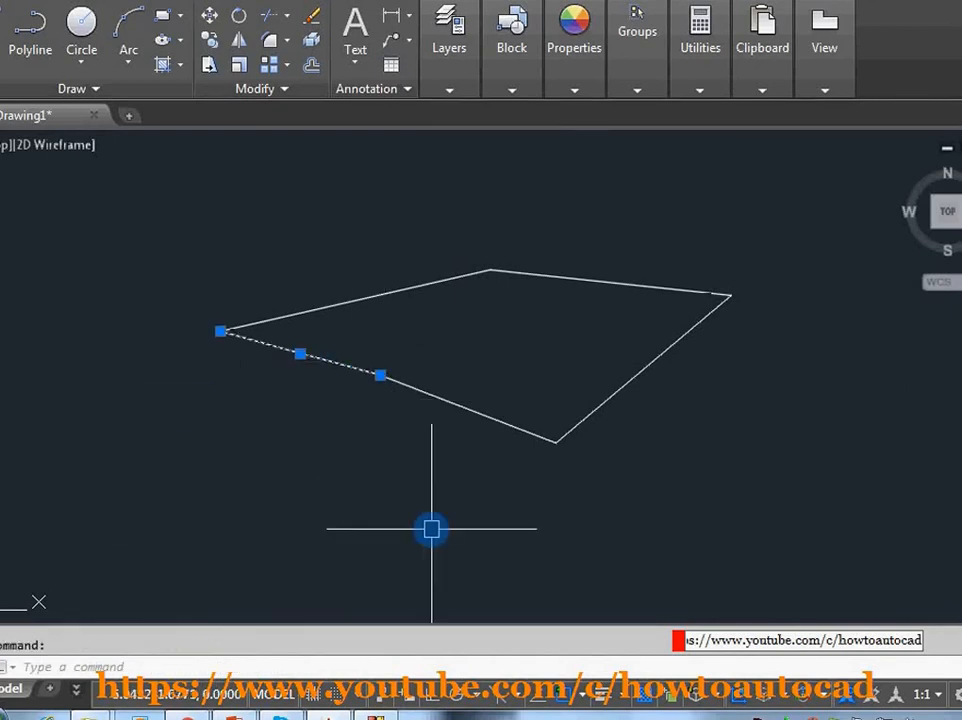
type("e")
key("Return")
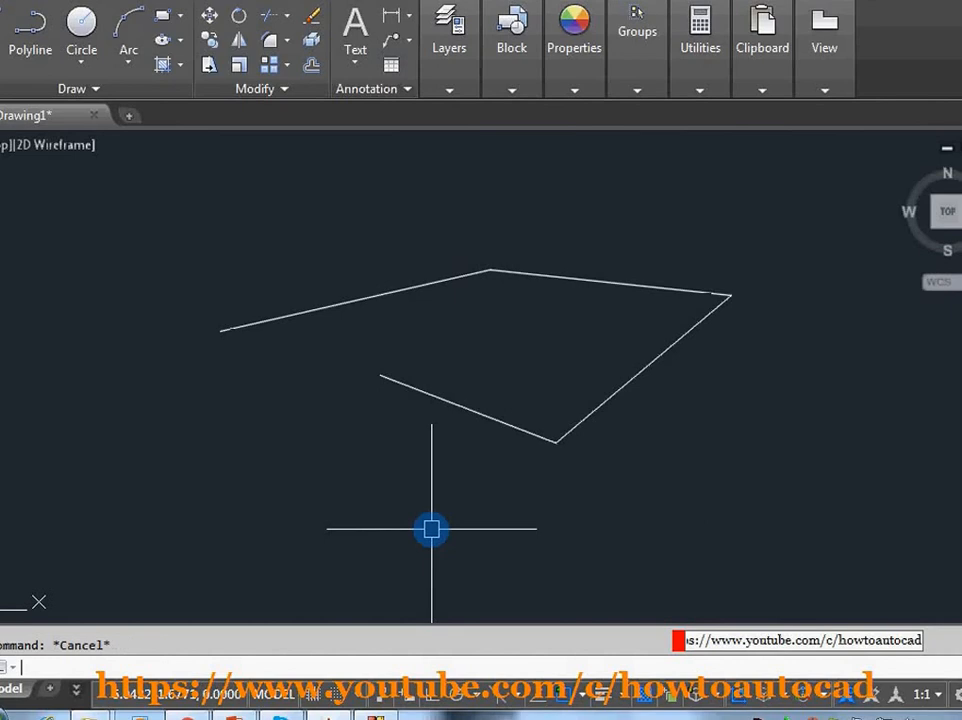
key("ctrl+z")
Erase all segments of the five-sided outline.
left_click(786, 210)
left_click(322, 458)
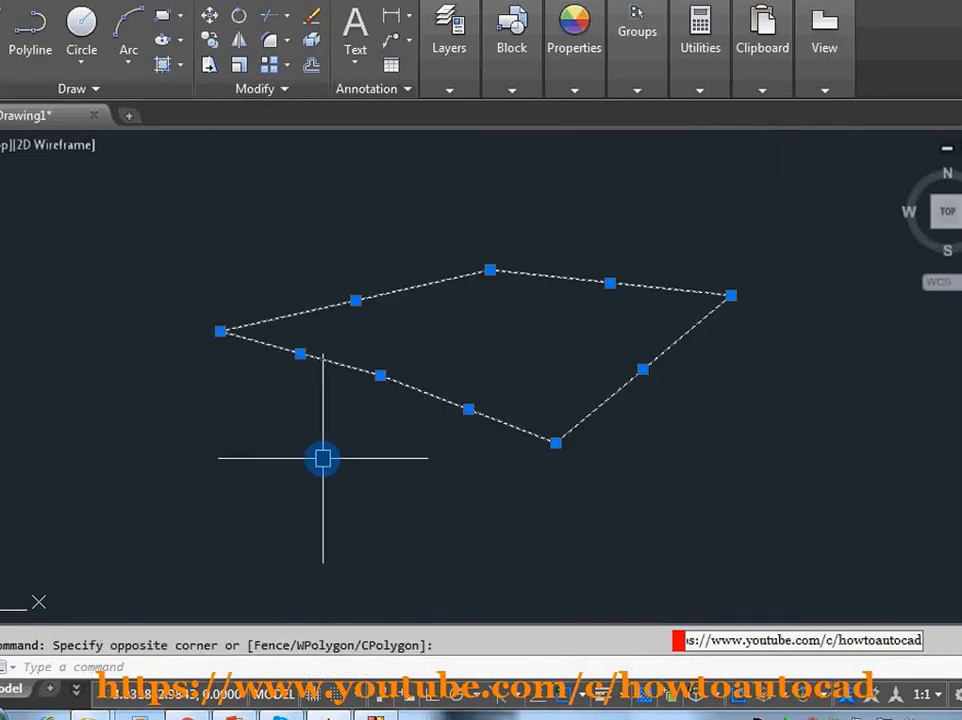
type("e")
key("Return")
key("Escape")
Draw an irregular chain of seven connected line segments and join it back to its start point with the Line command's Close option.
type("l")
key("Return")
left_click(172, 329)
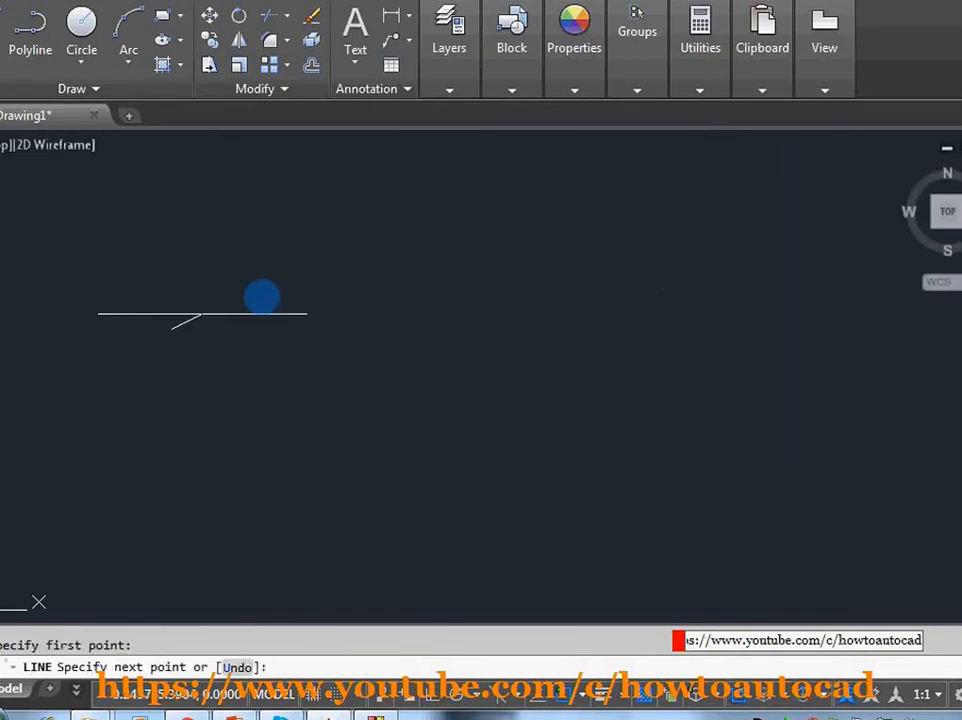
left_click(473, 230)
left_click(459, 381)
left_click(319, 386)
left_click(398, 493)
left_click(673, 391)
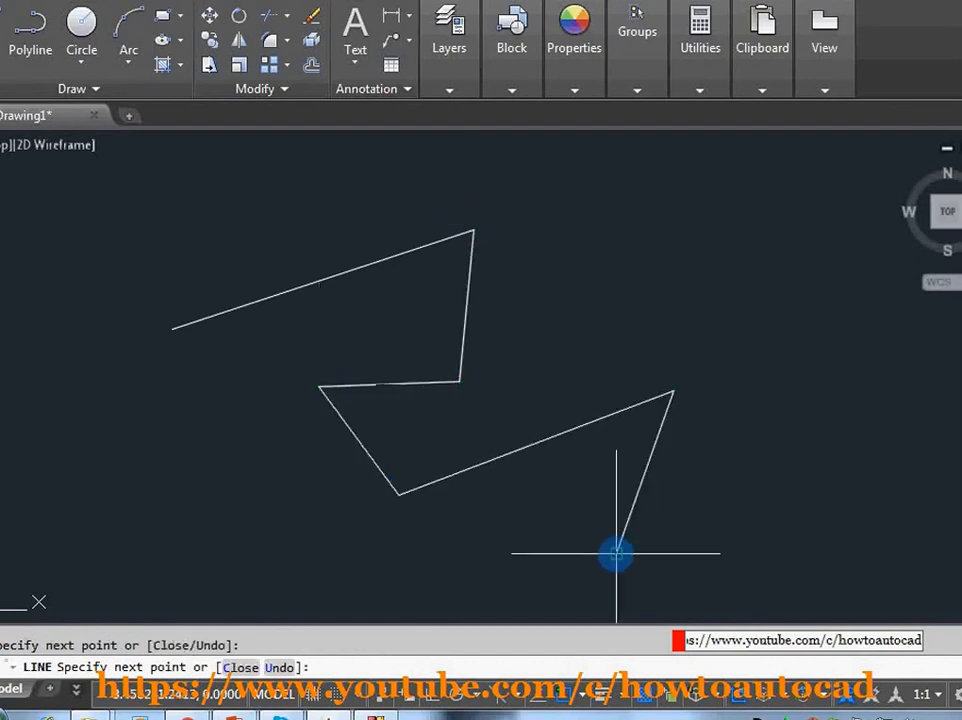
left_click(617, 552)
left_click(222, 493)
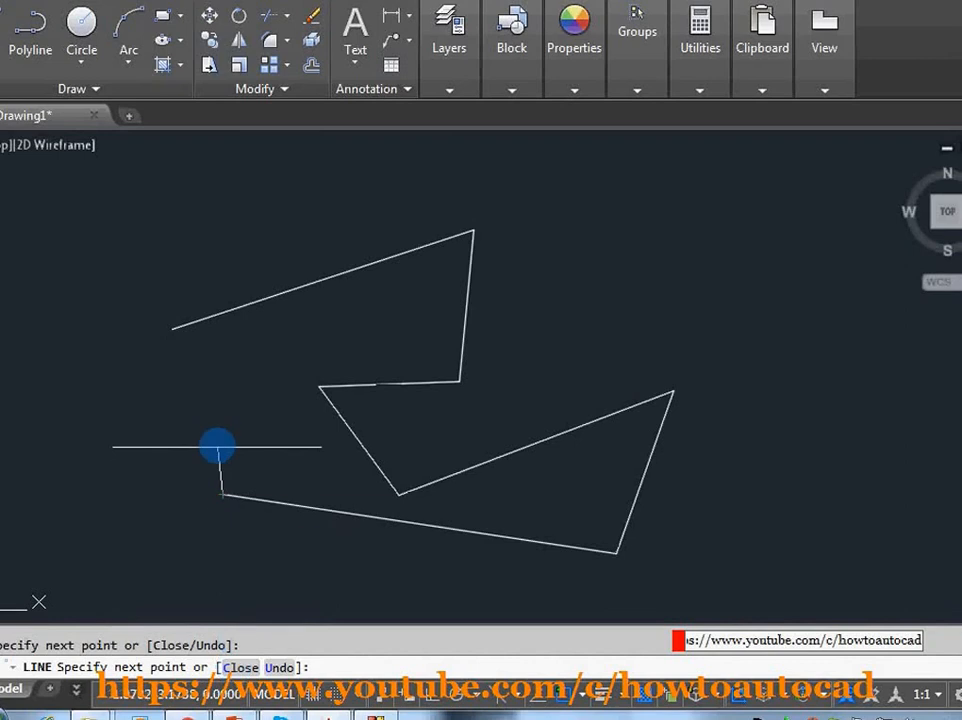
right_click(215, 397)
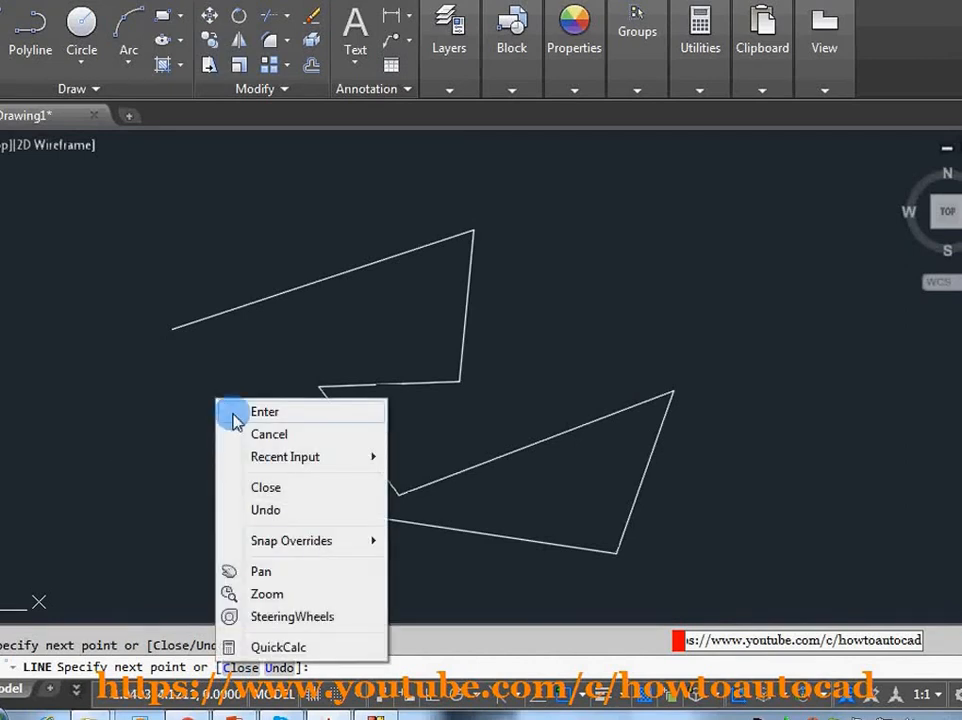
left_click(290, 490)
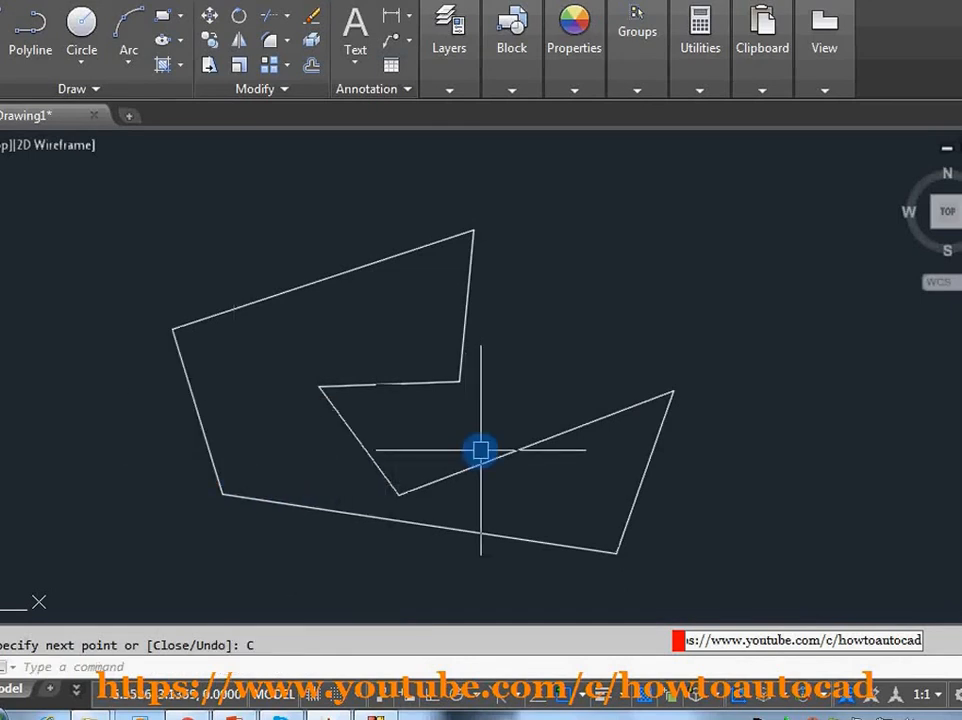
Erase all segments of the irregular eight-sided outline.
left_click(685, 211)
left_click(135, 605)
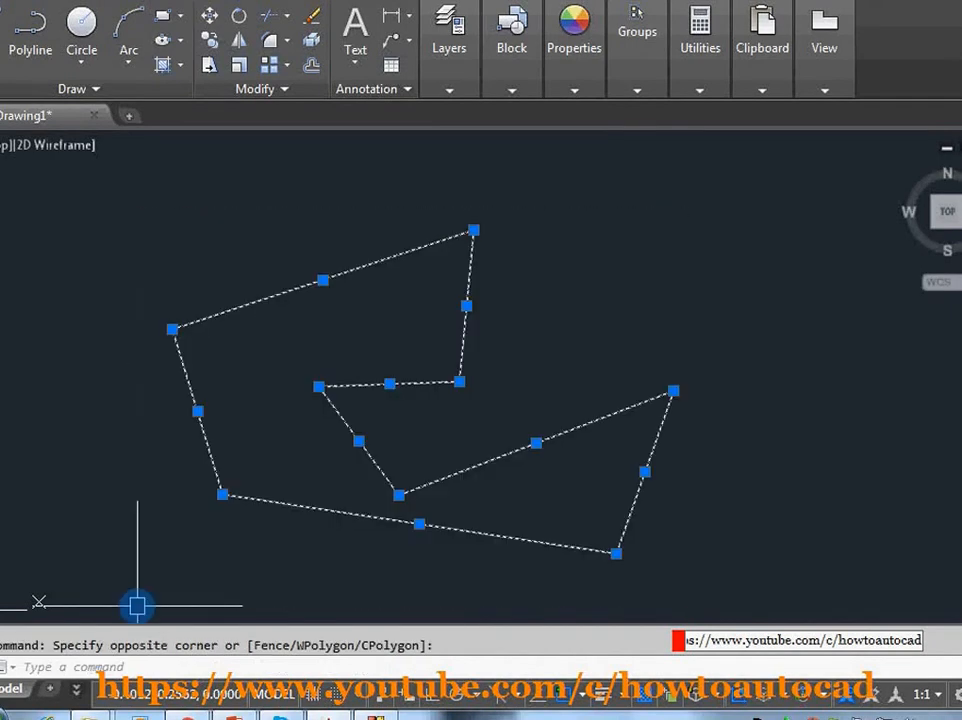
type("e")
key("Return")
key("Escape")
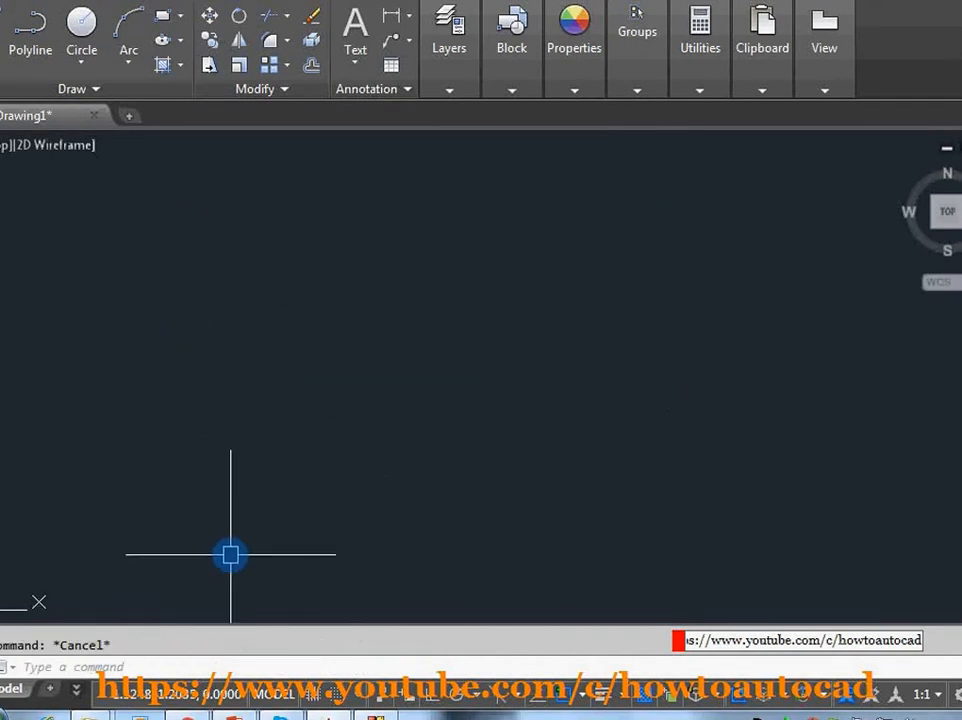
Draw seven connected line segments, finish them as an eight-sided outline with the Close option, and undo the whole outline.
type("l")
key("Return")
left_click(164, 355)
left_click(468, 291)
left_click(487, 388)
left_click(686, 311)
left_click(611, 495)
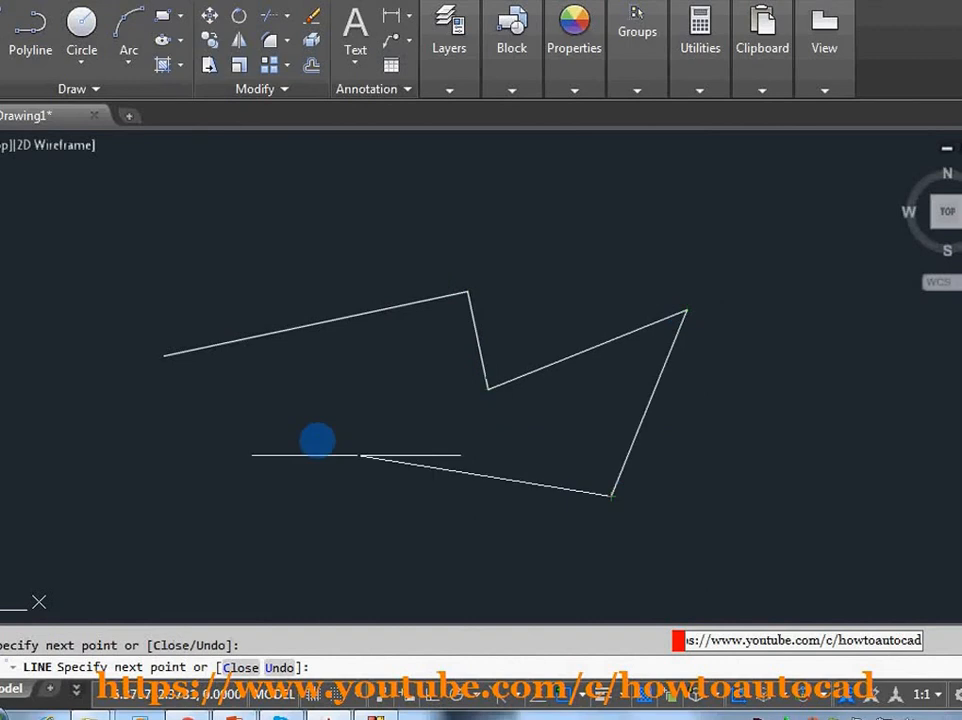
left_click(197, 411)
left_click(143, 504)
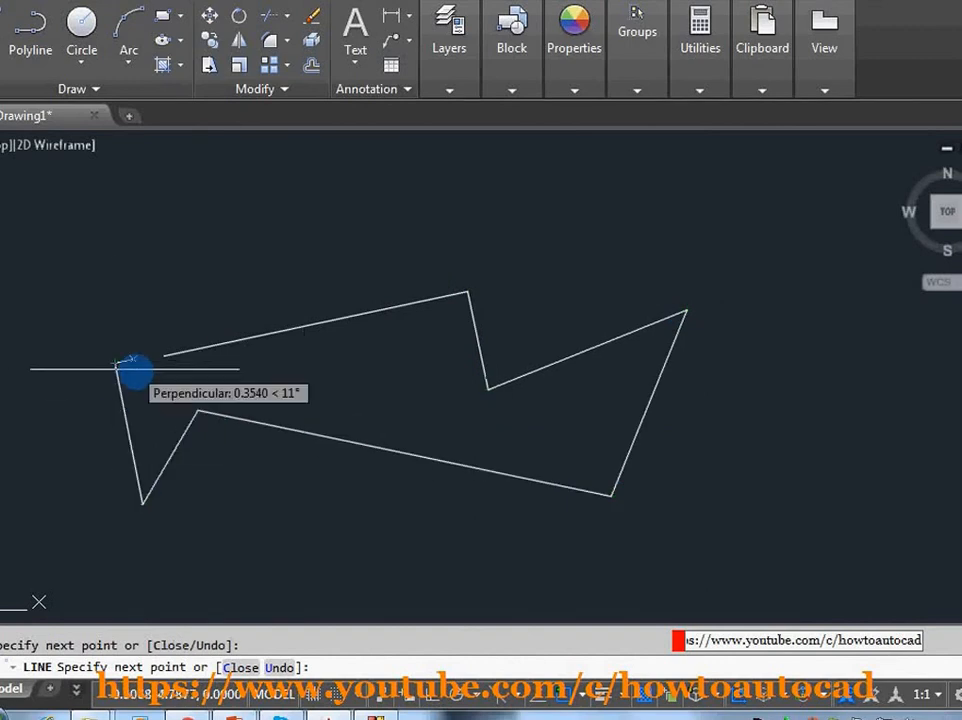
left_click(134, 370)
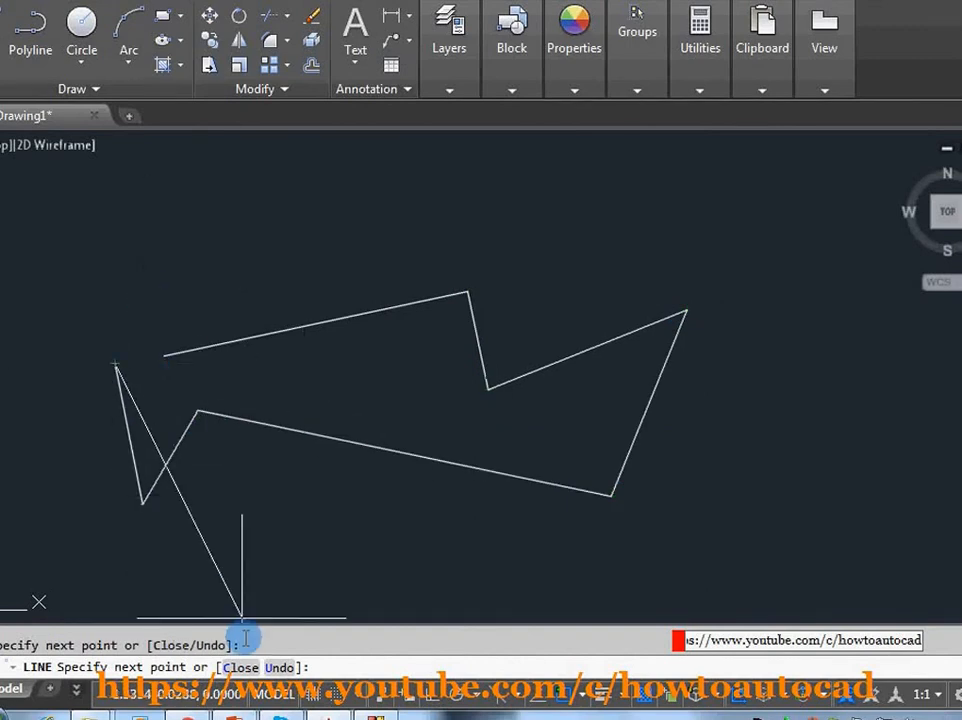
type("c")
key("Return")
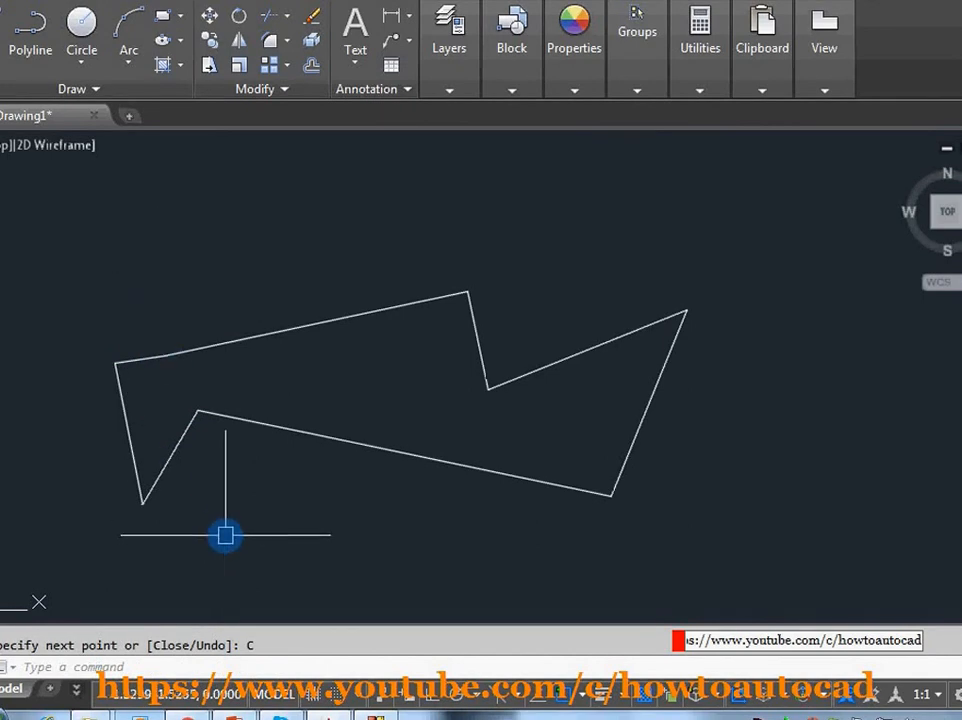
key("ctrl+z")
Draw an open zigzag chain of eleven connected line segments, keeping the Line command active.
type("l")
key("Return")
left_click(147, 346)
left_click(455, 232)
left_click(497, 346)
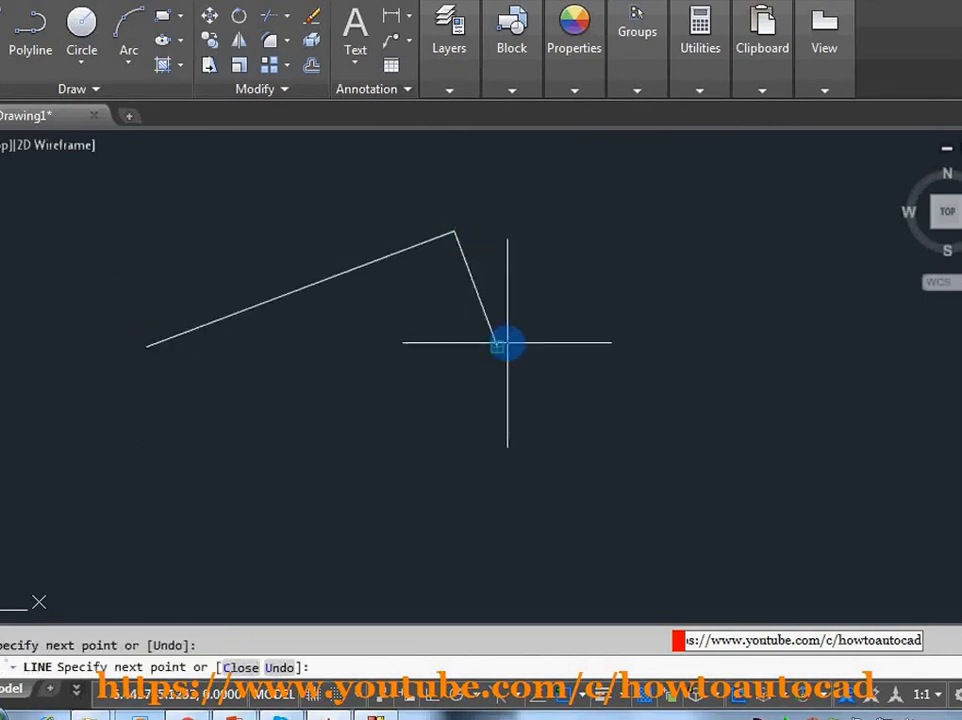
left_click(702, 251)
left_click(689, 433)
left_click(470, 484)
left_click(369, 413)
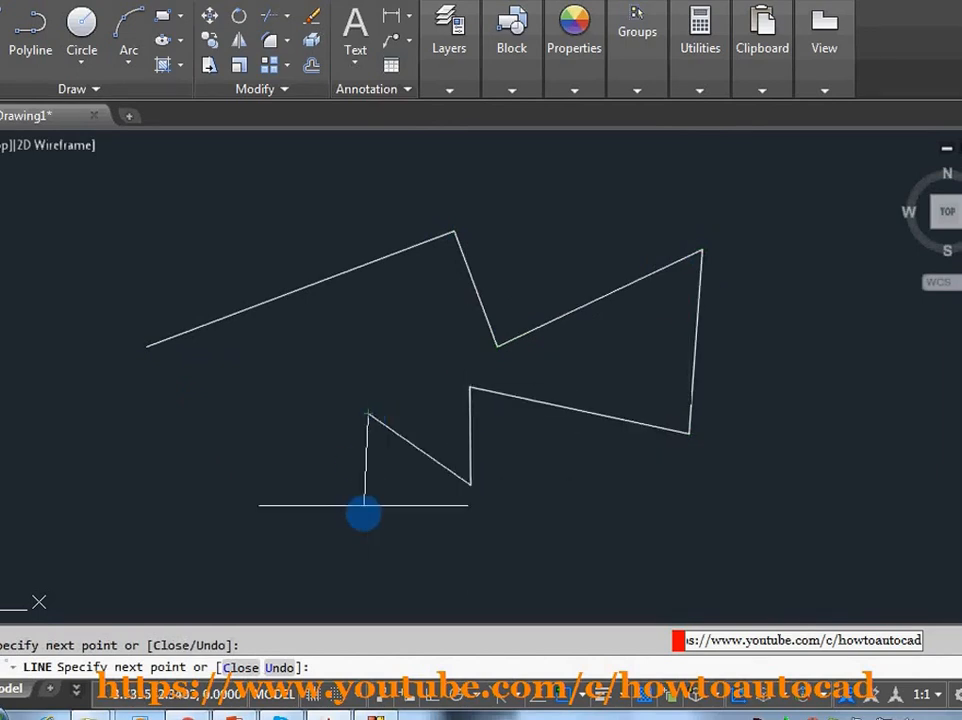
left_click(401, 537)
left_click(525, 543)
left_click(508, 578)
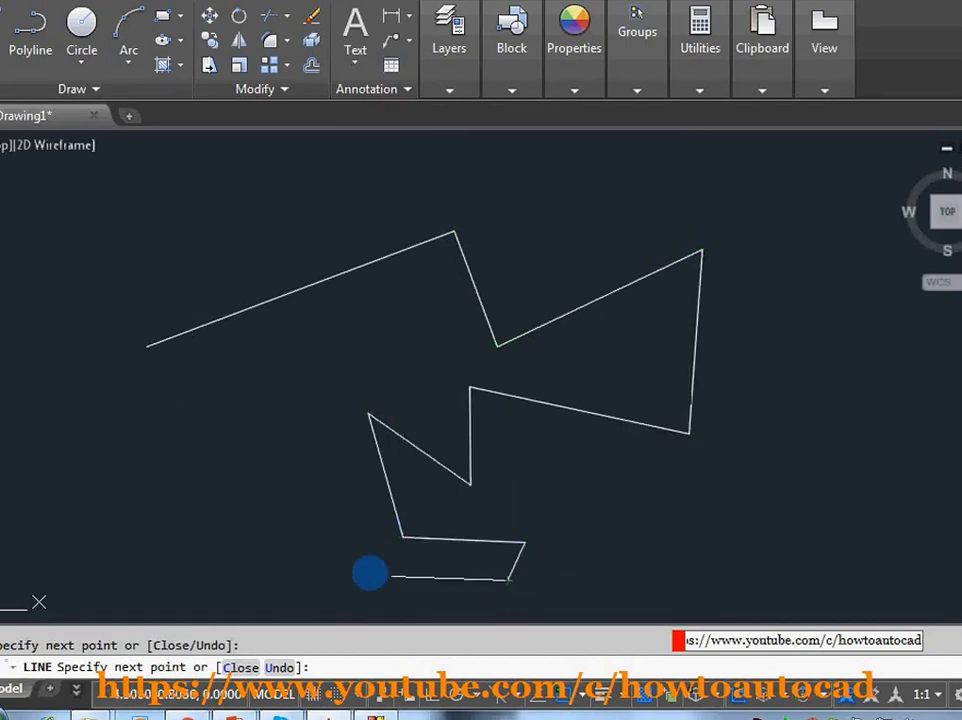
left_click(246, 534)
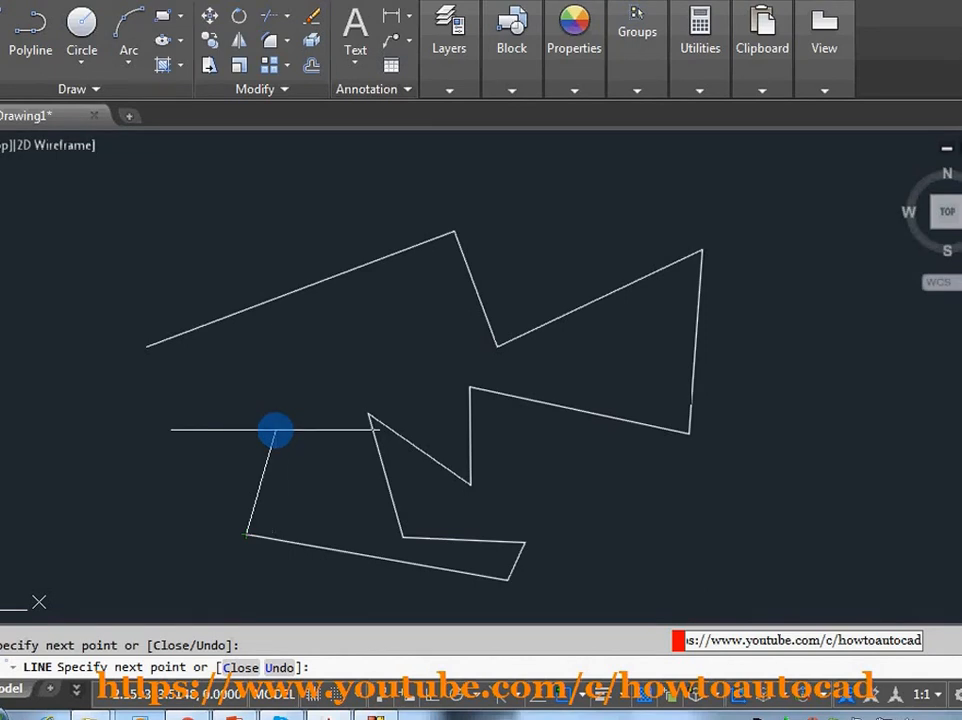
Undo the last seven segments of the chain one by one within the Line command, keeping the first four.
key("ctrl+z")
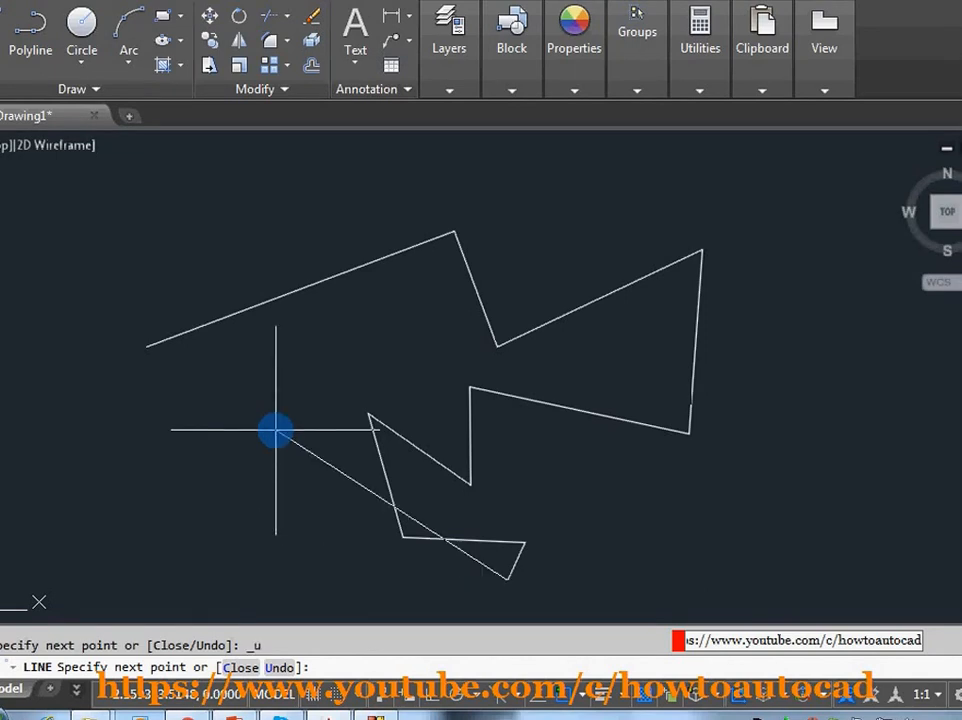
key("ctrl+z")
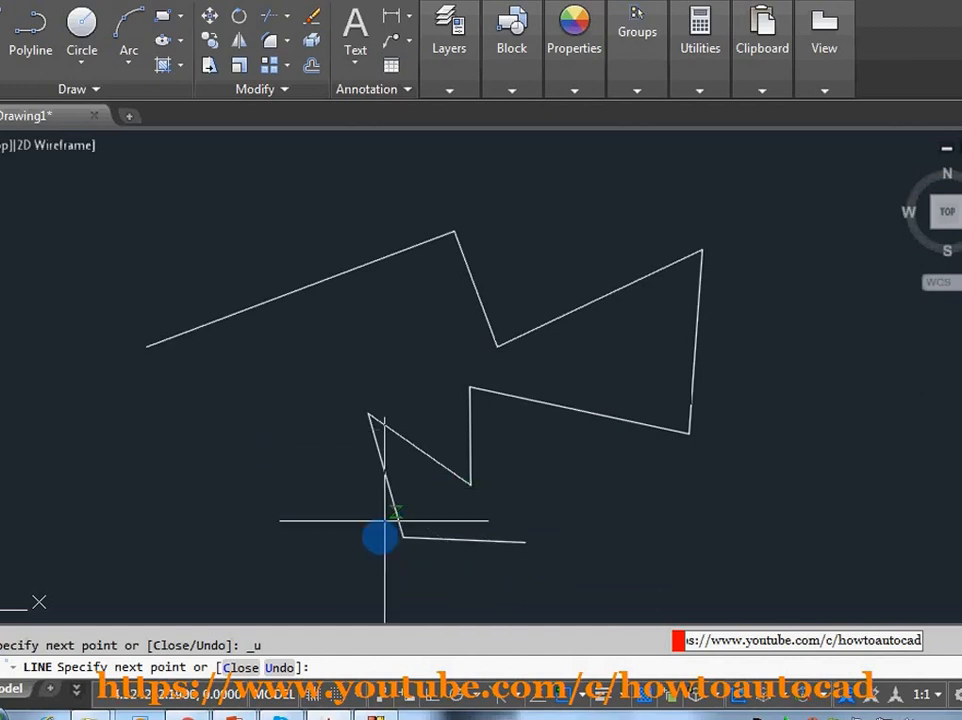
key("ctrl+z")
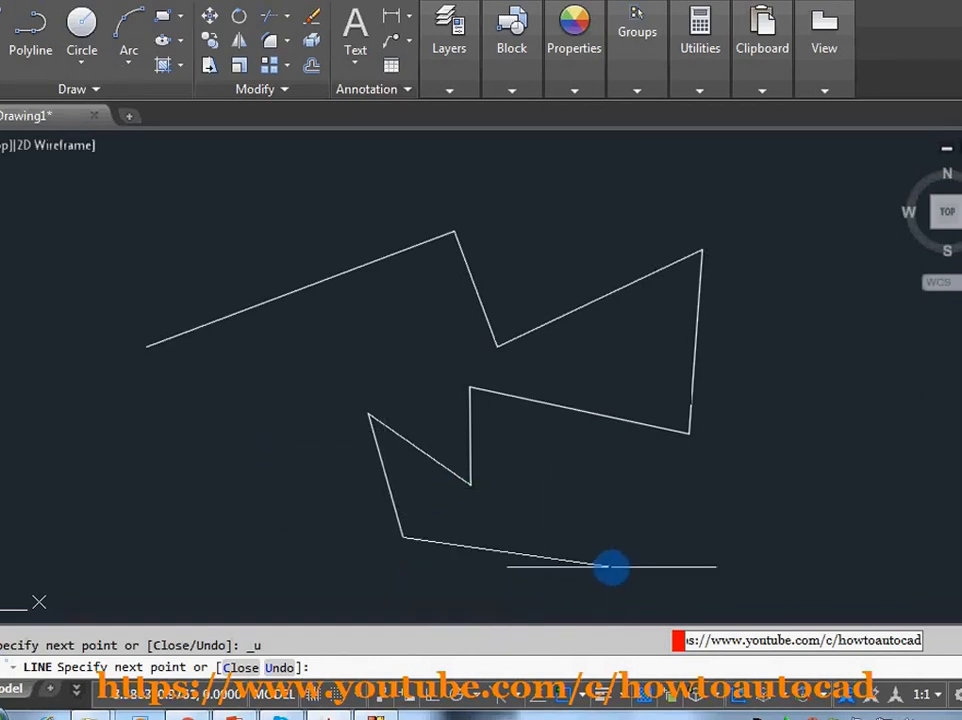
key("ctrl+z")
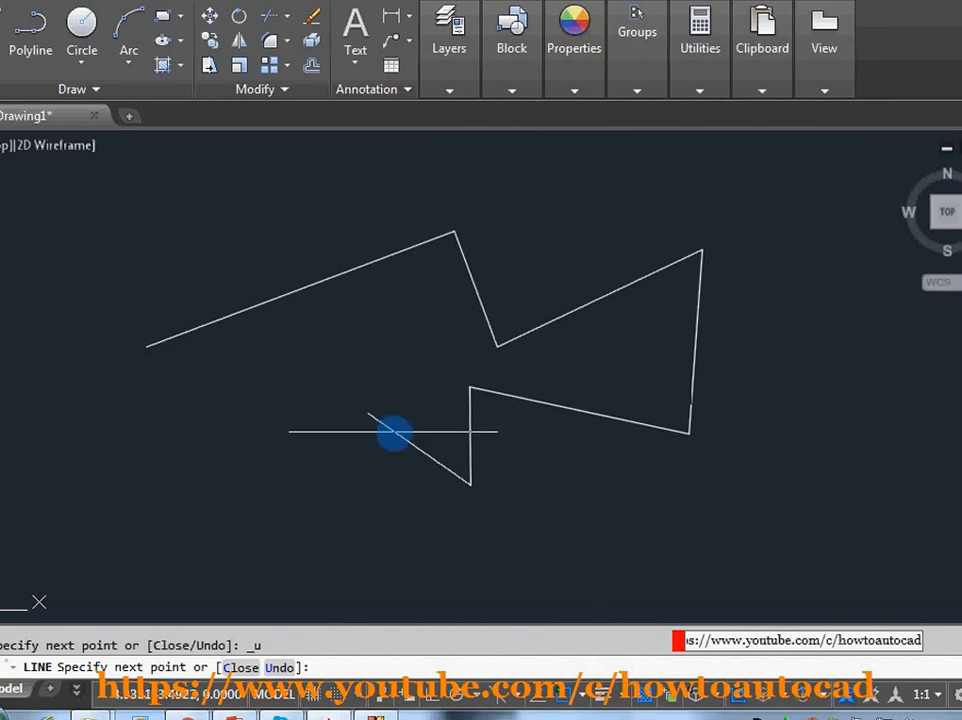
key("ctrl+z")
key("ctrl+z")
key("ctrl+z")
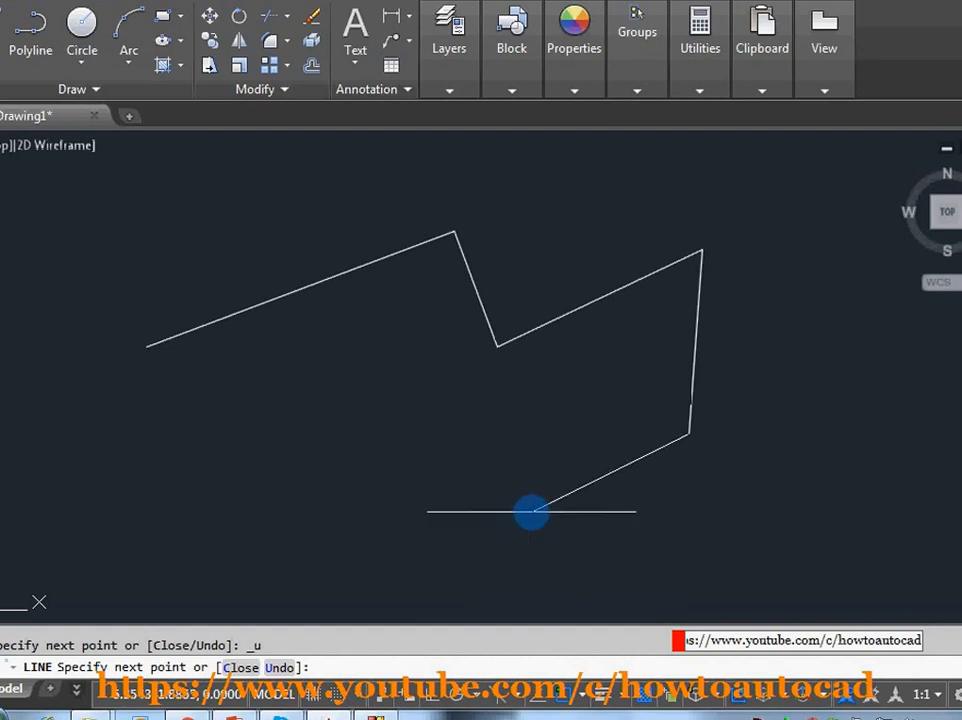
Continue the chain with four connected zigzag segments below the existing lines.
left_click(532, 511)
left_click(392, 441)
left_click(294, 518)
left_click(200, 463)
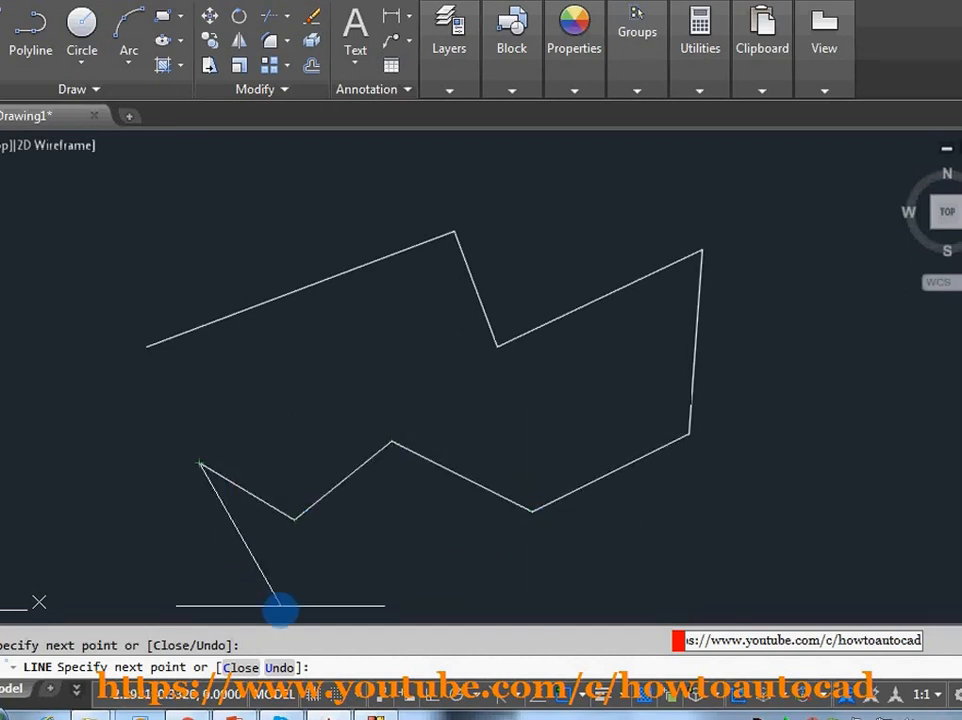
Remove the four newly added segments with the Line command's Undo option.
left_click(274, 668)
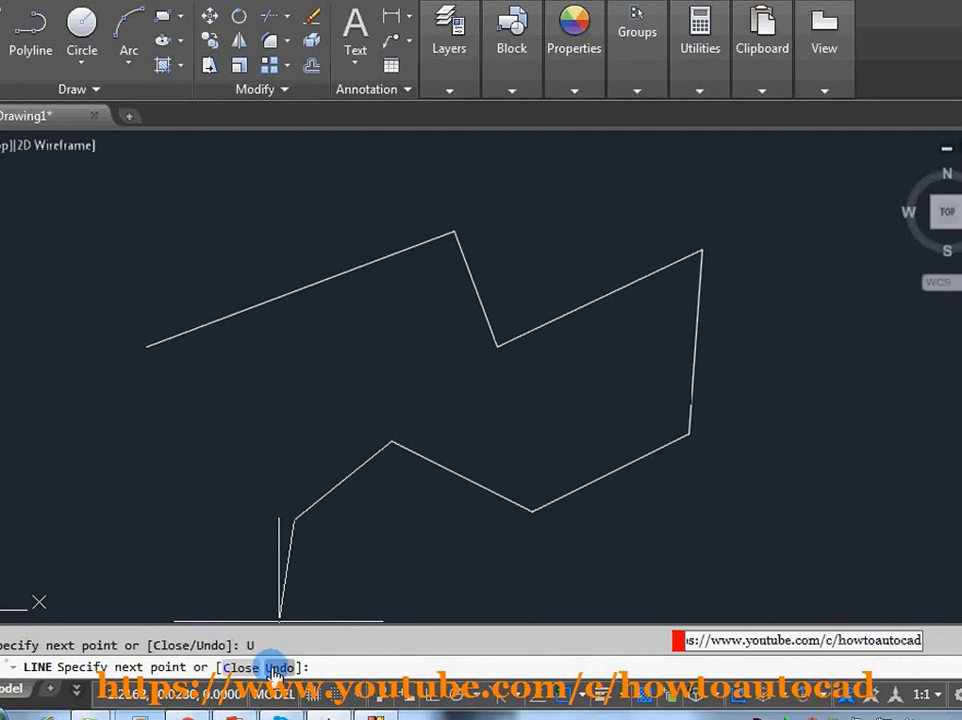
left_click(282, 668)
left_click(283, 668)
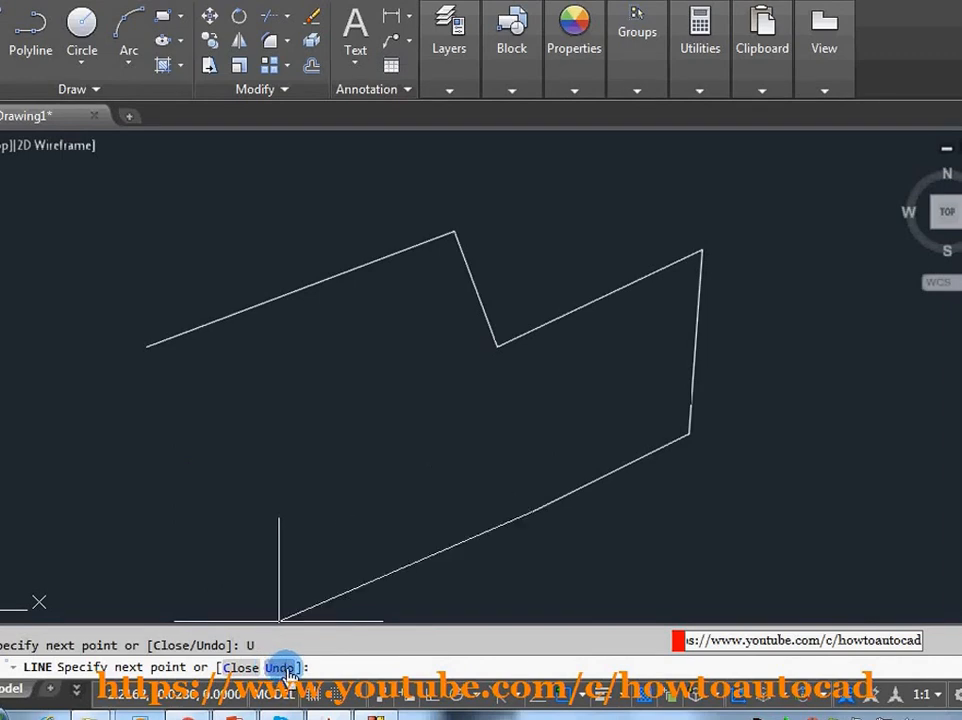
left_click(284, 668)
Extend the four-segment chain with six more connected zigzag segments.
left_click(571, 427)
left_click(434, 367)
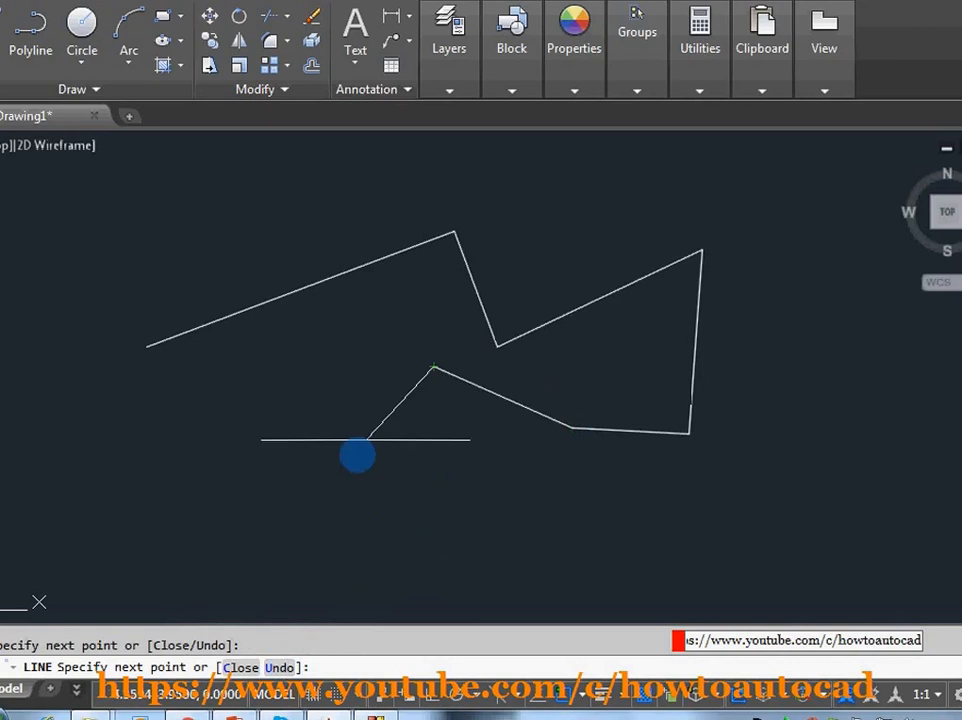
left_click(355, 466)
left_click(245, 415)
left_click(314, 504)
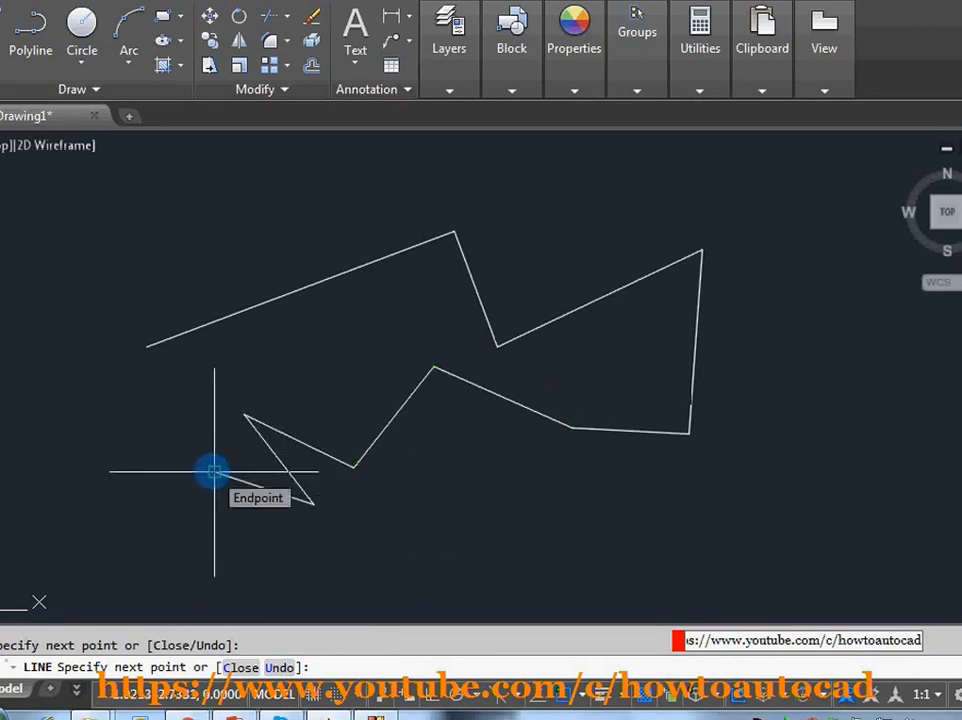
left_click(214, 471)
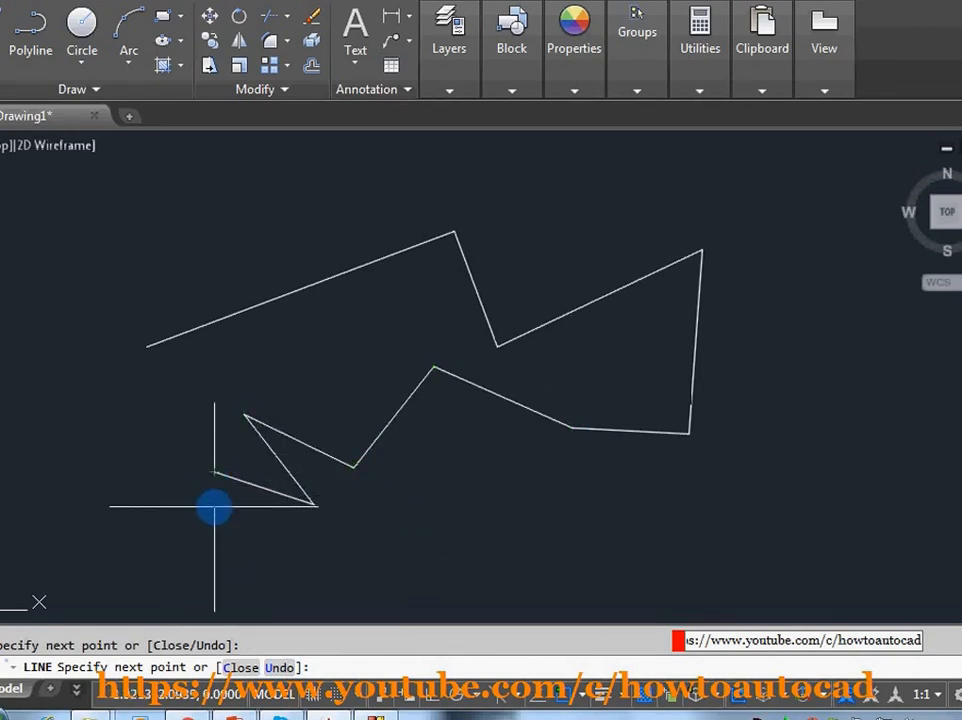
Remove the last five segments of the chain by entering the Line command's Undo option (u) repeatedly.
type("u")
key("Return")
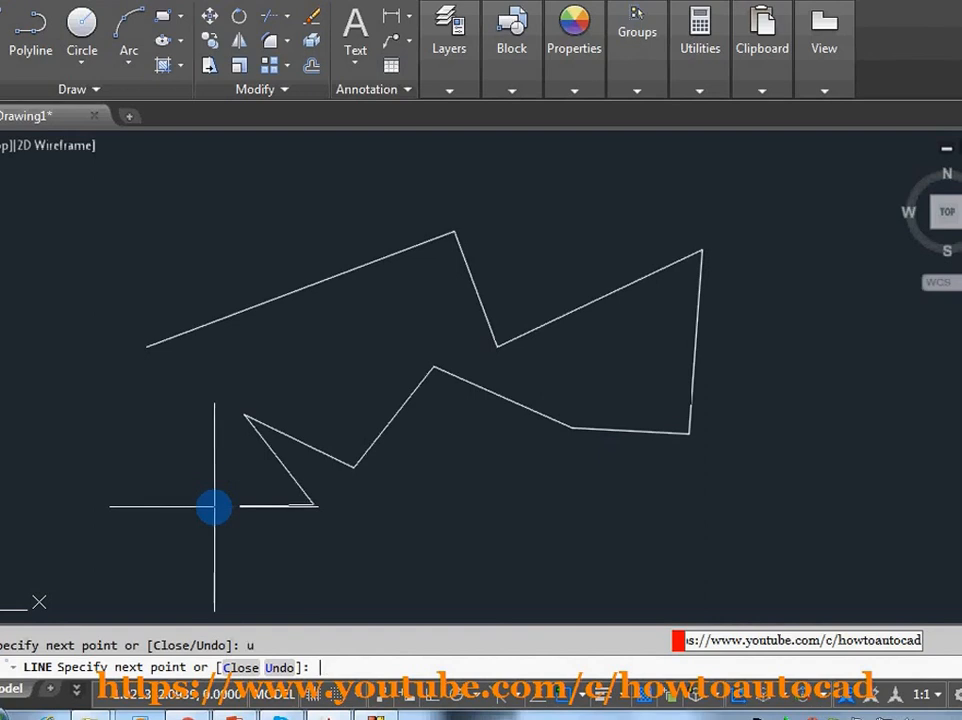
type("u")
key("Return")
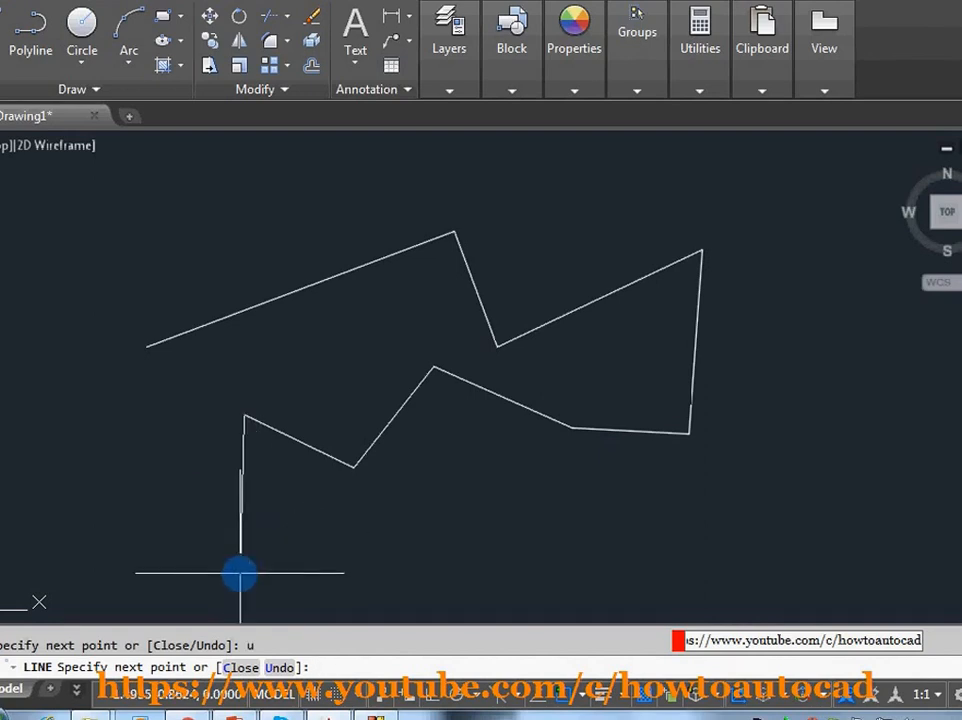
type("u")
key("Return")
type("uu")
key("Return")
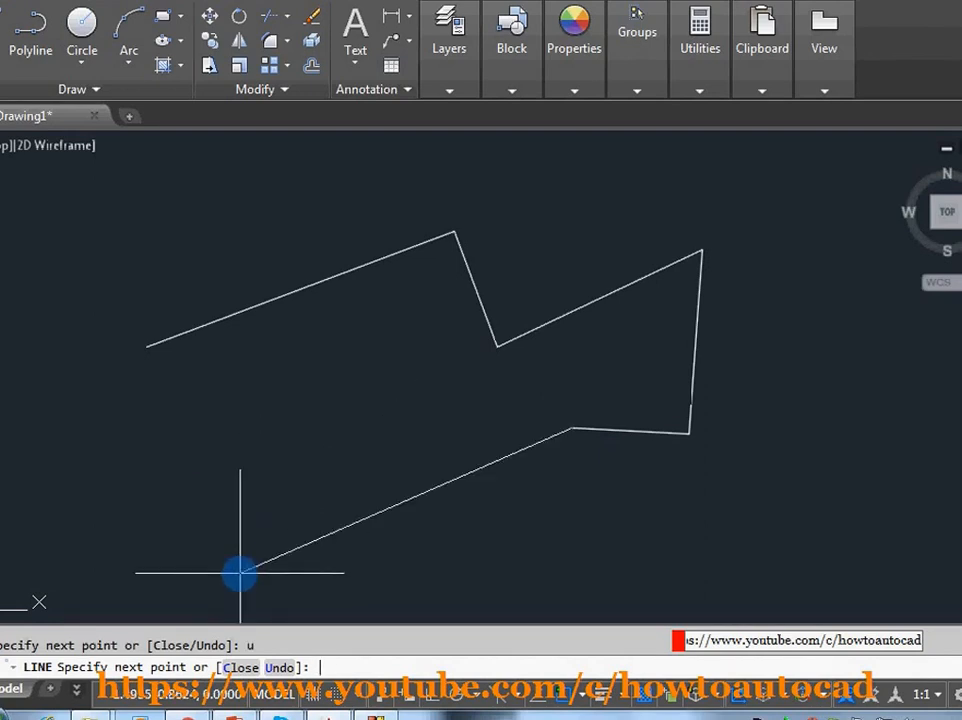
Add three connected segments to the end of the five-segment chain.
left_click(333, 437)
left_click(262, 493)
left_click(183, 432)
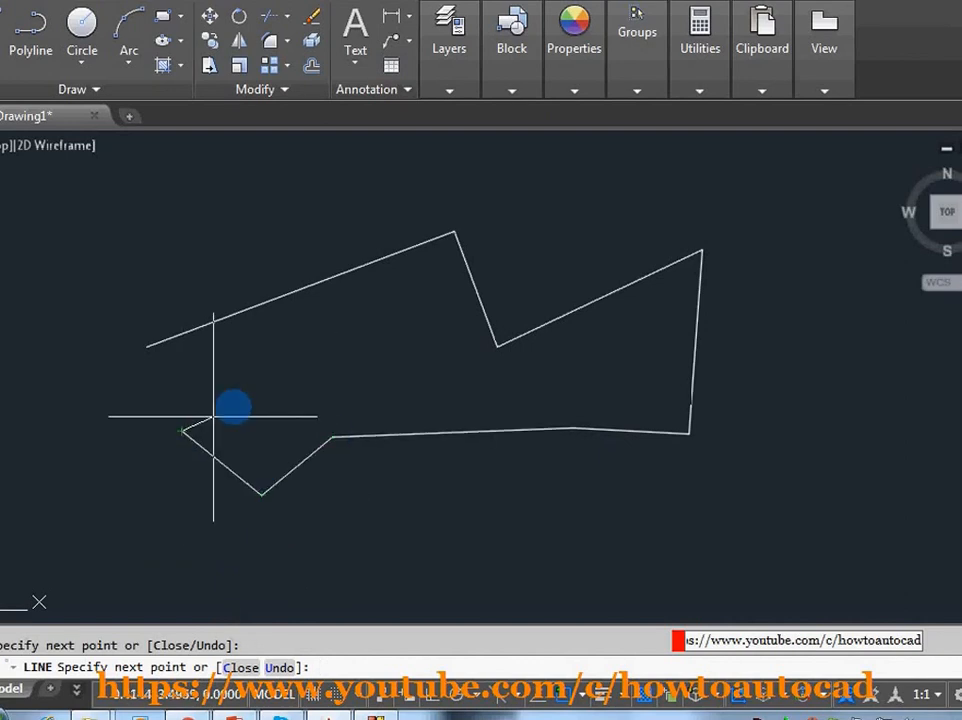
Remove the last two segments of the chain with the Line command's Undo option.
right_click(258, 380)
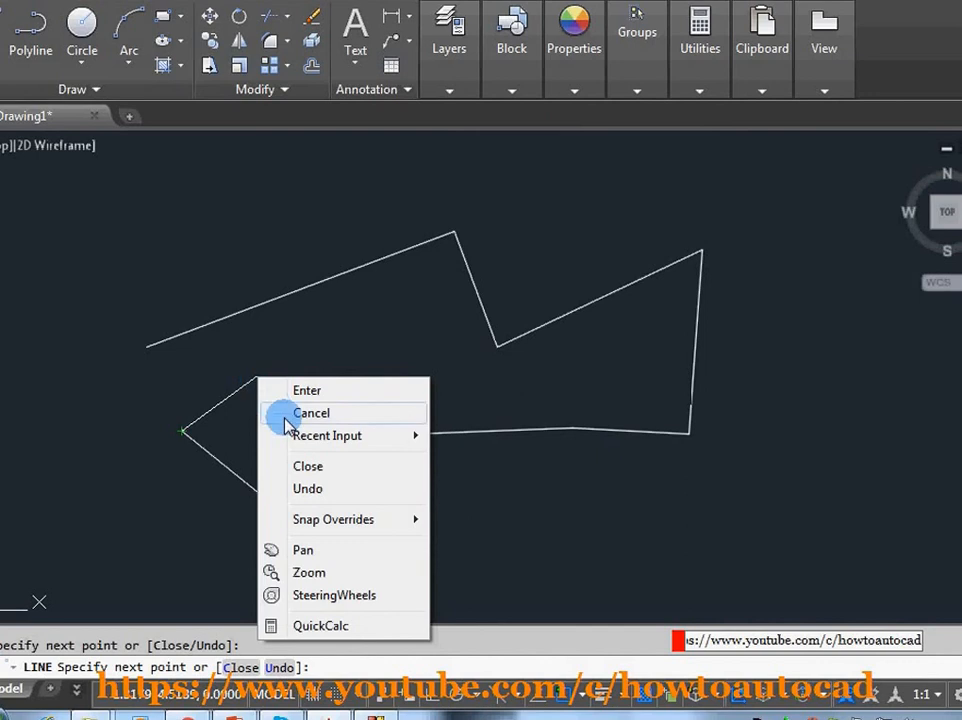
left_click(350, 487)
right_click(273, 368)
left_click(355, 478)
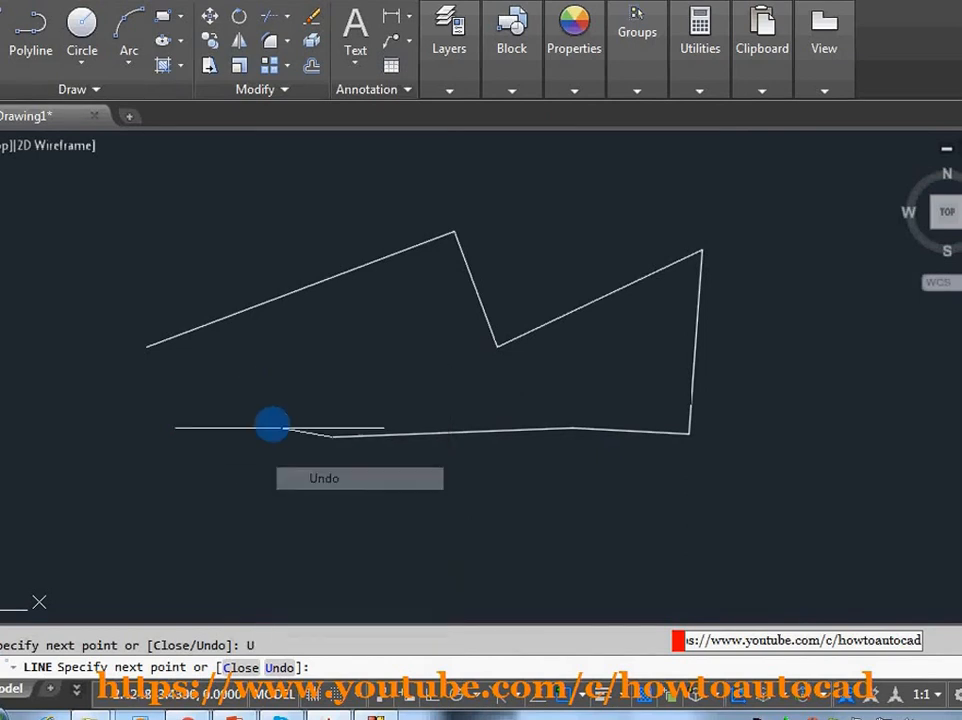
Remove the last segment of the chain with the Line command's Undo option and end the command.
right_click(270, 427)
left_click(333, 540)
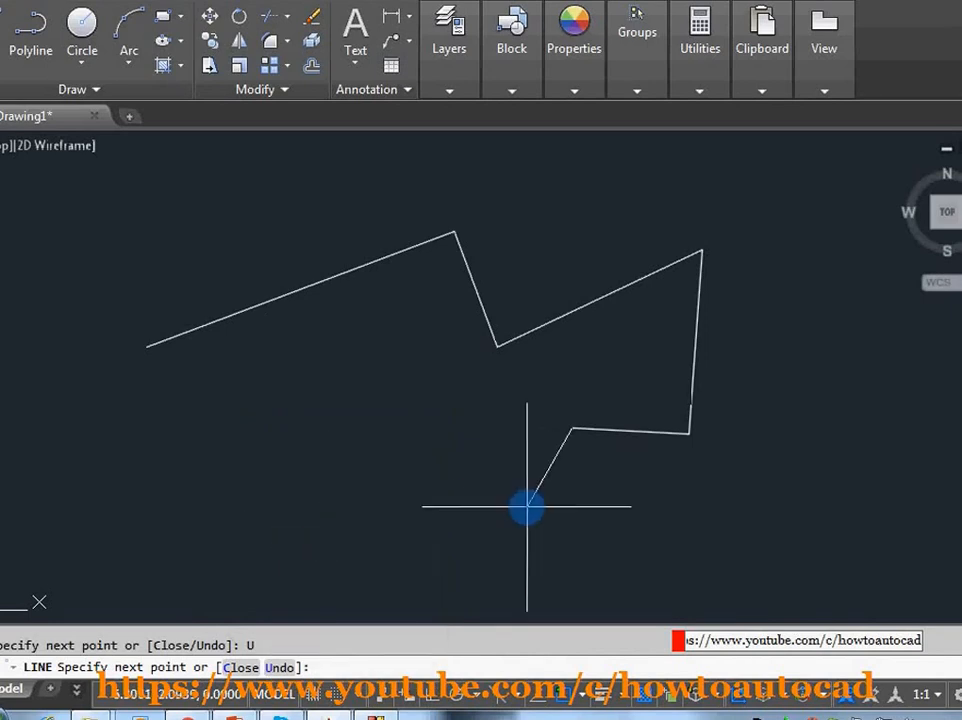
key("Escape")
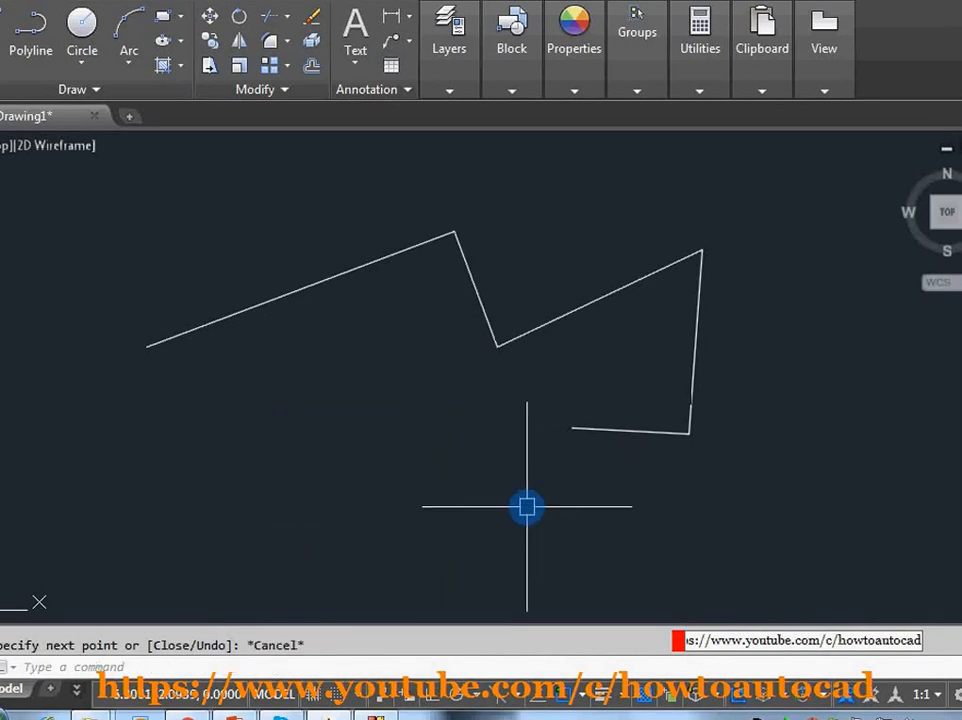
Delete all segments of the remaining chain with a crossing selection.
left_click(752, 206)
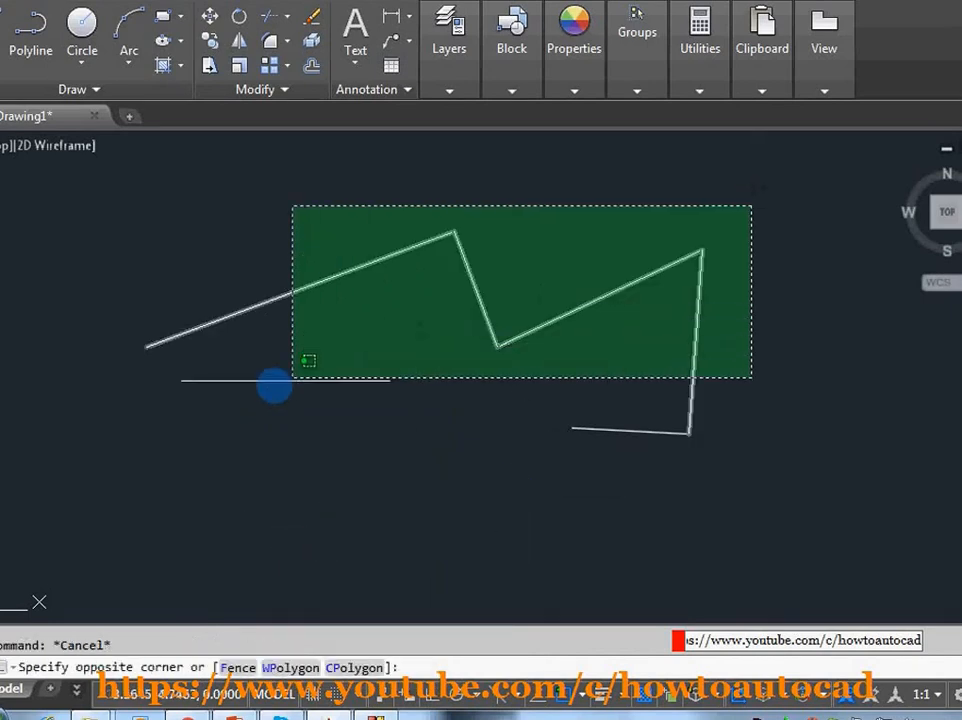
left_click(235, 462)
key("Delete")
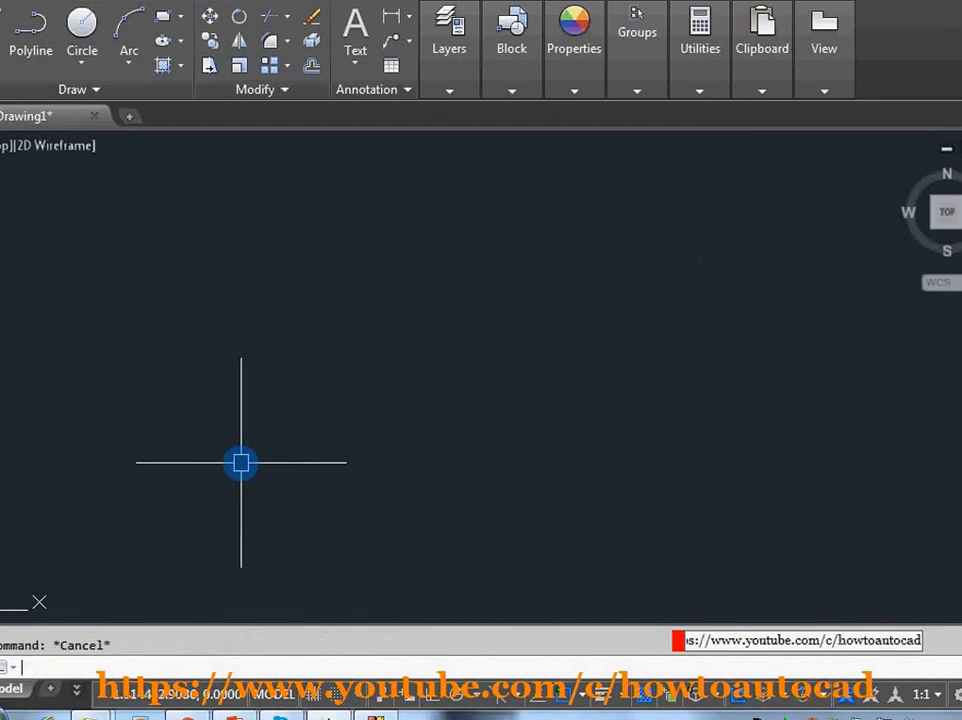
Draw six connected line segments with the Line command (l) and close them into an outline with the Close option (c).
type("l")
key("Return")
left_click(197, 257)
left_click(577, 288)
left_click(567, 428)
left_click(285, 354)
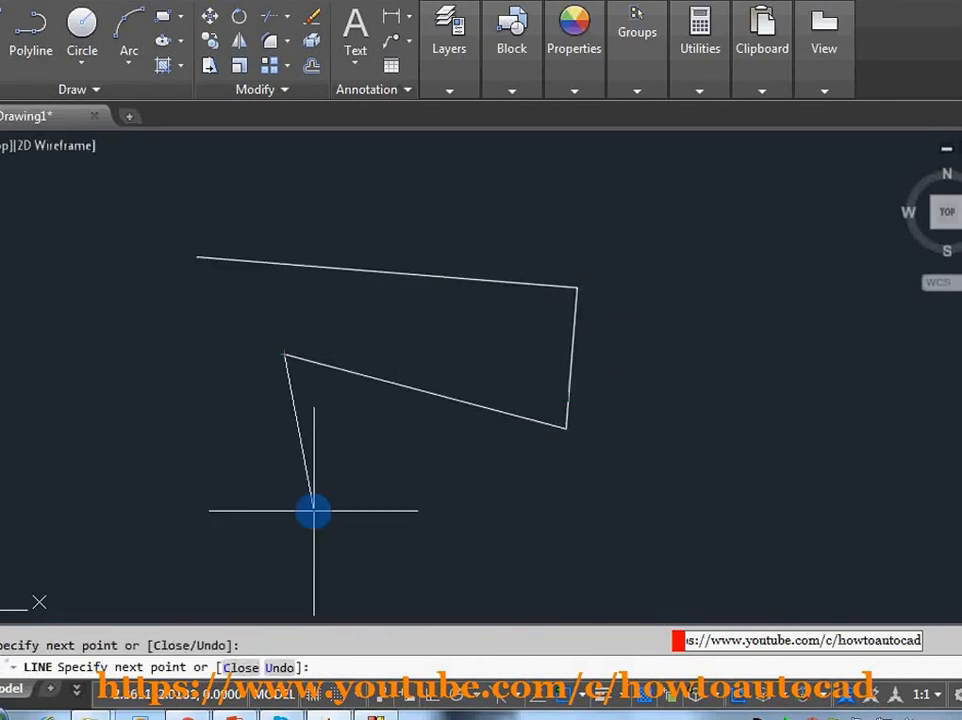
left_click(313, 510)
left_click(104, 405)
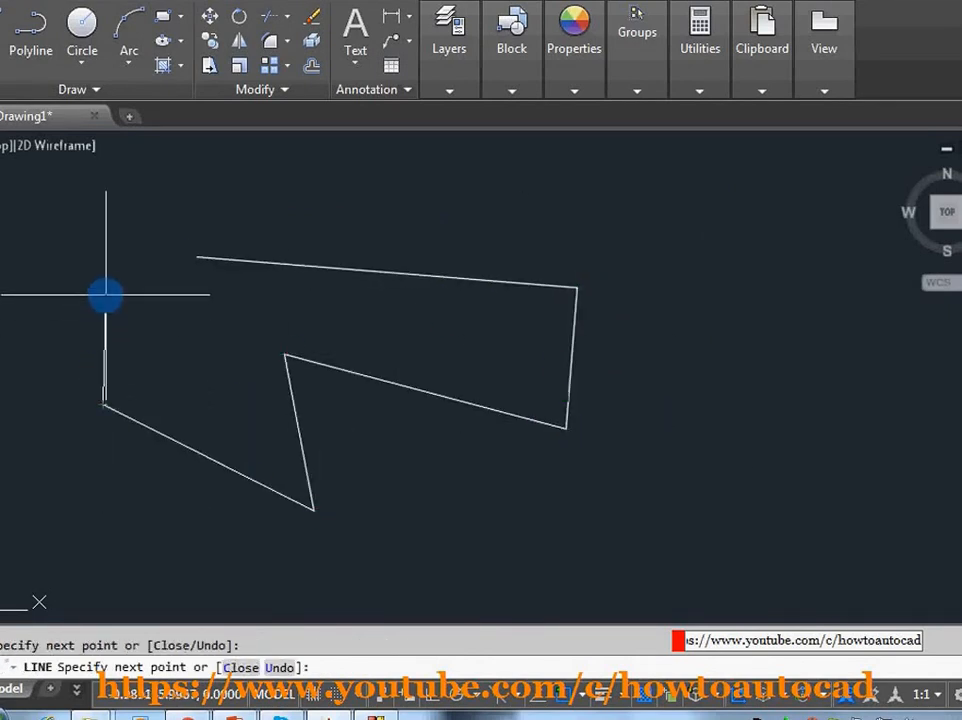
left_click(31, 315)
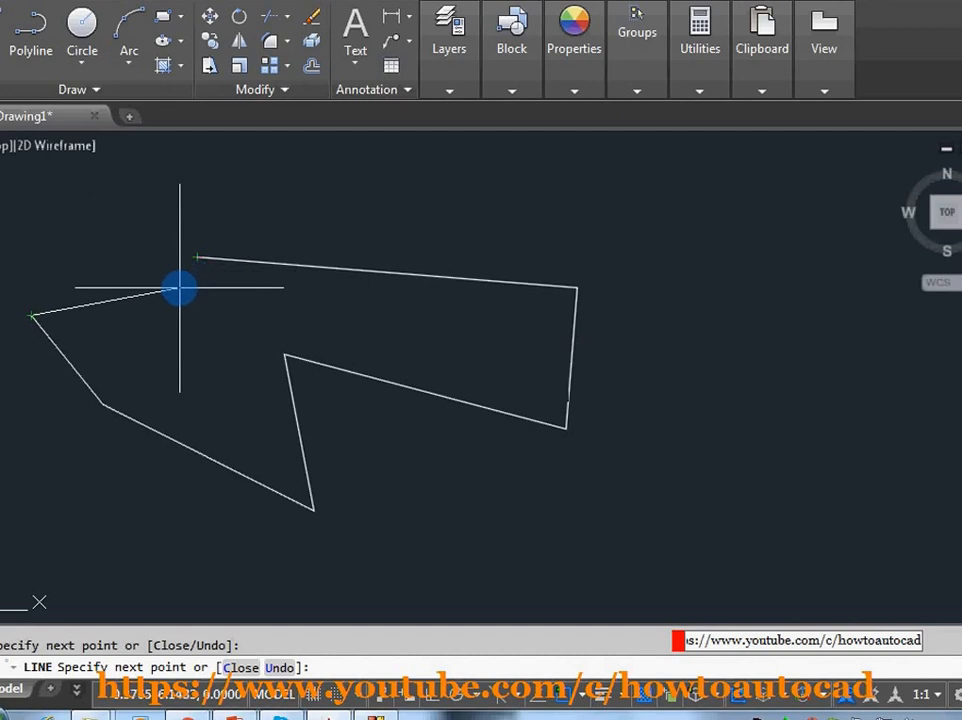
type("c")
key("Return")
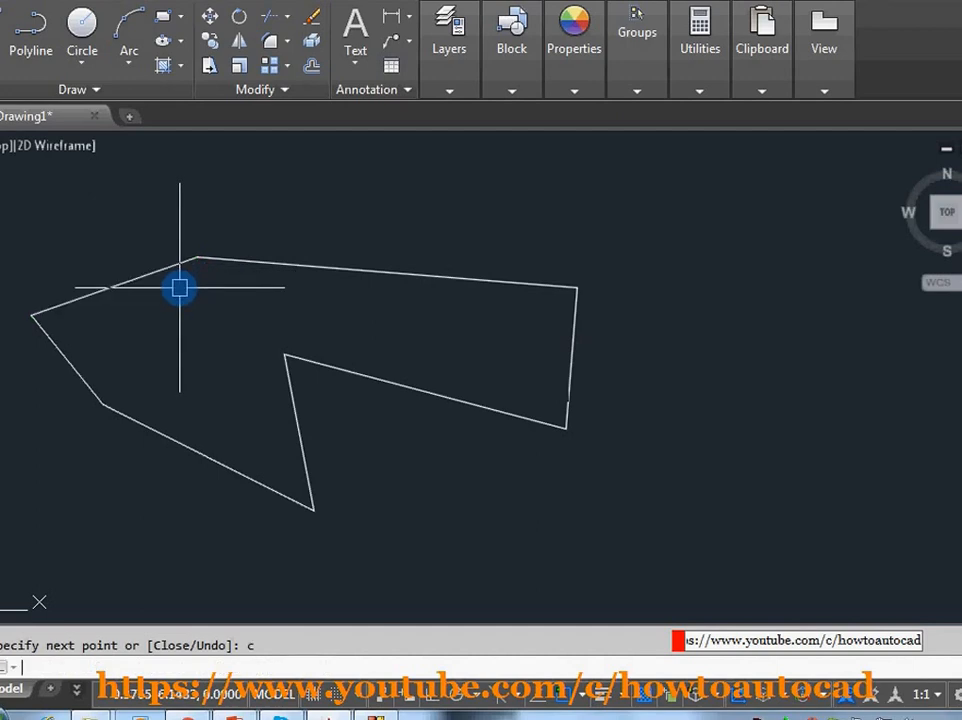
Erase the outline's closing segment with the Erase command (e) and undo the erasure.
left_click(109, 289)
type("e")
key("Return")
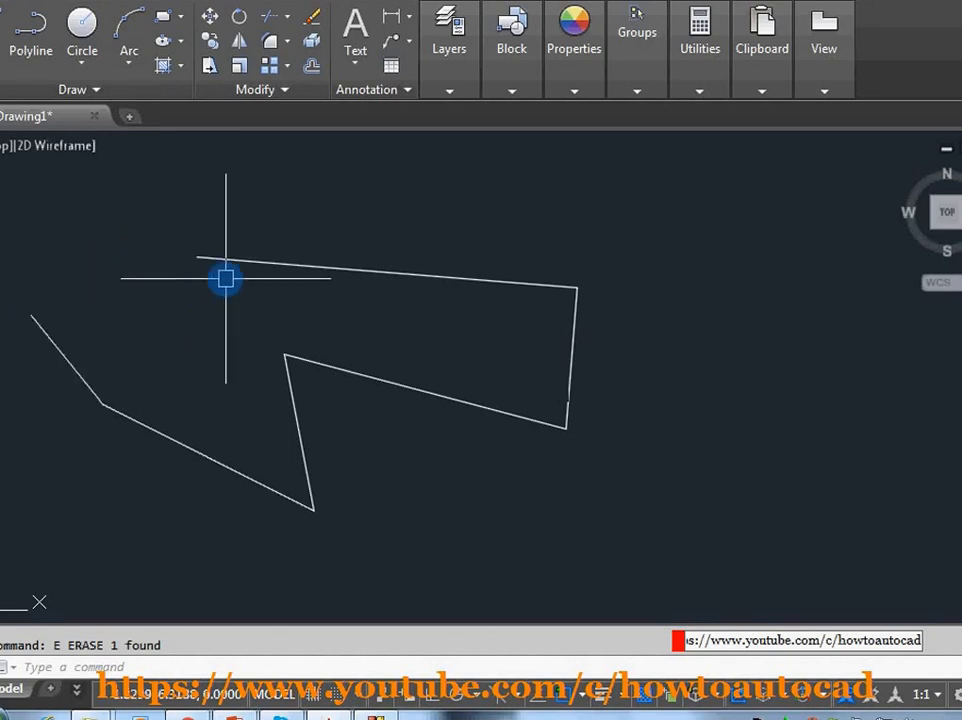
key("ctrl+z")
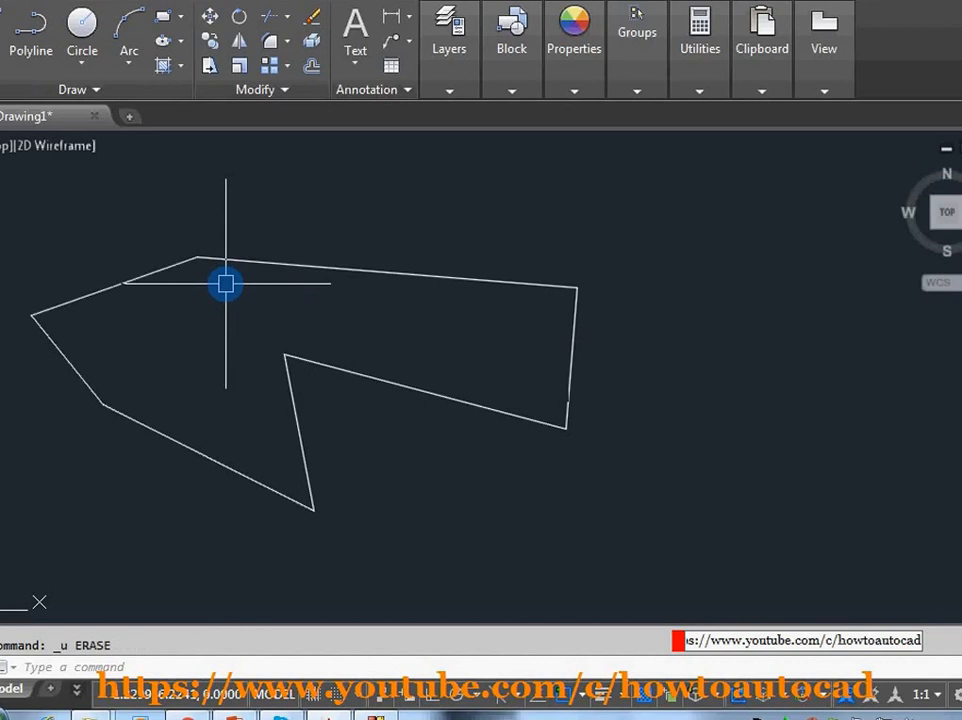
Delete the whole closed outline and draw an open chain of six connected line segments in its place.
key("ctrl+a")
key("Delete")
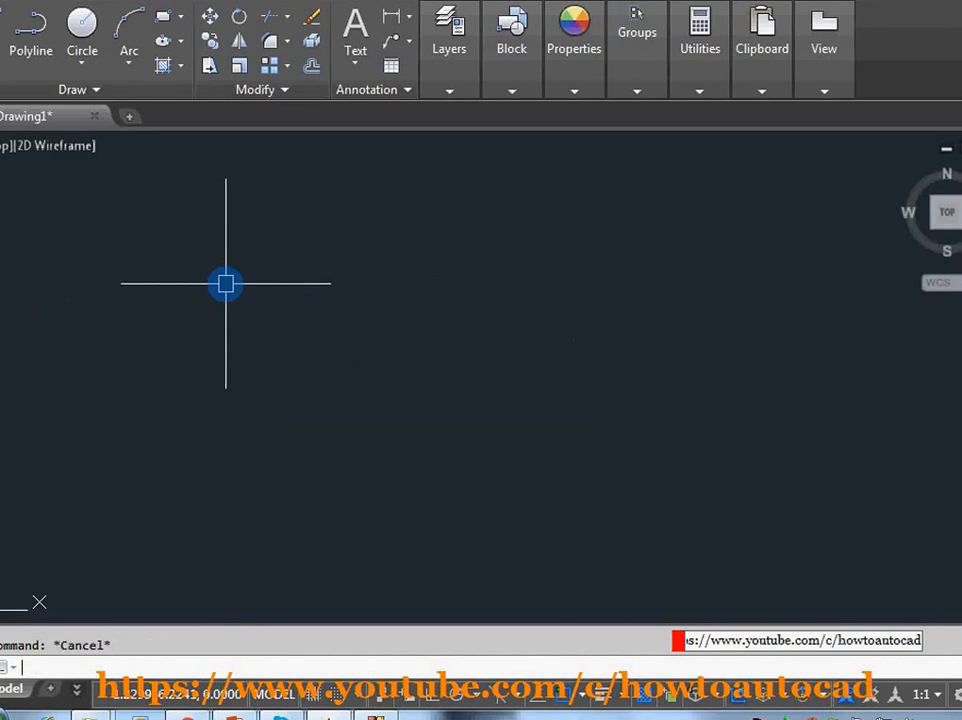
type("l")
key("Return")
left_click(184, 235)
left_click(594, 259)
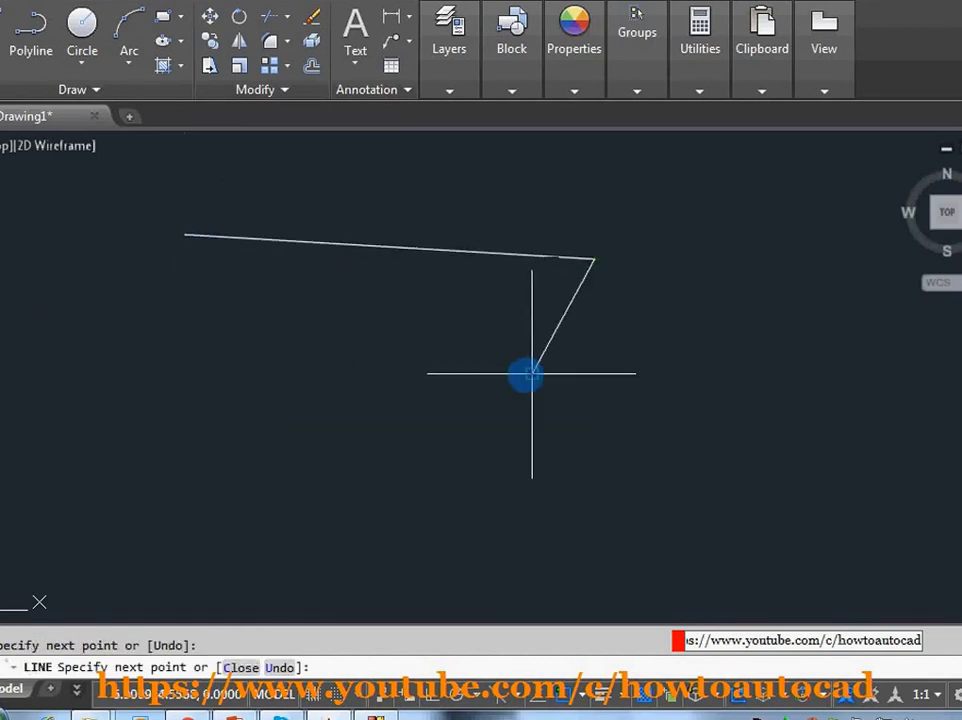
left_click(532, 373)
left_click(371, 355)
left_click(388, 452)
left_click(179, 333)
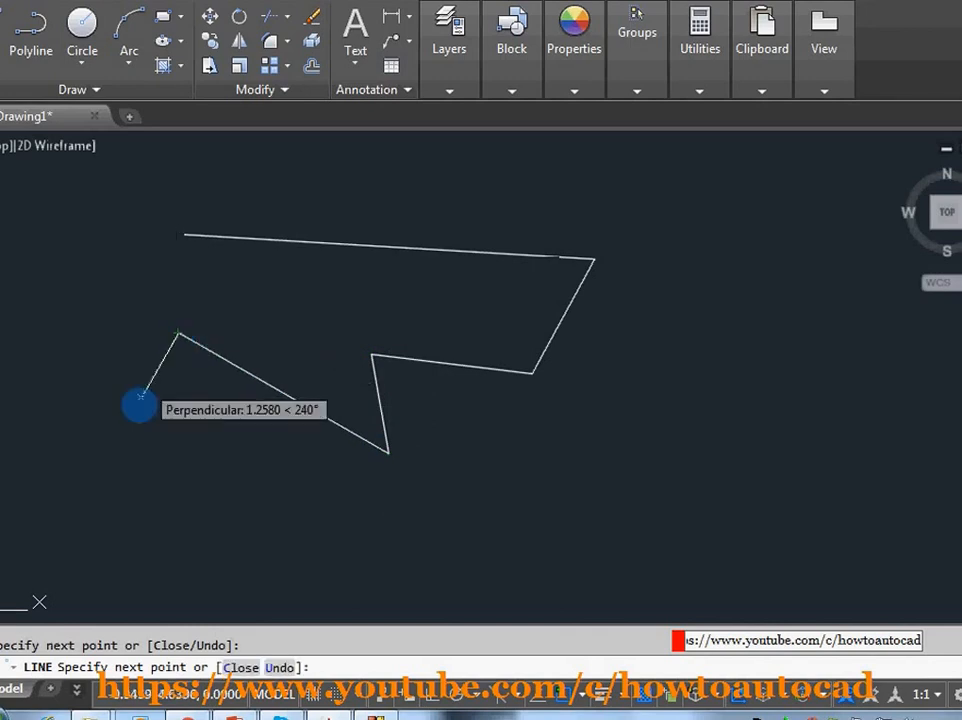
left_click(136, 423)
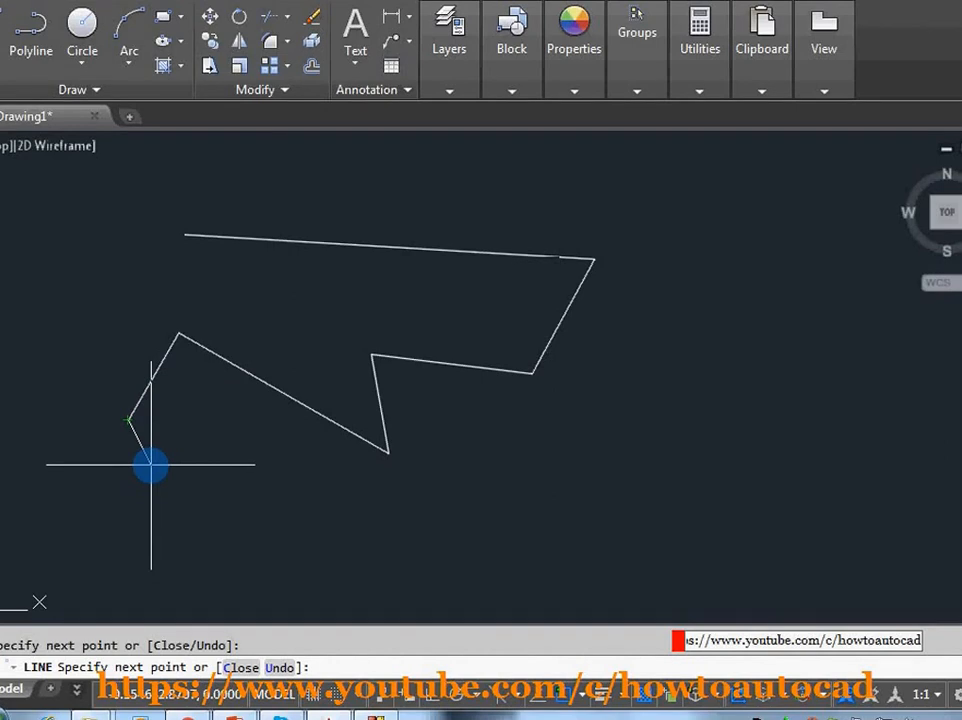
key("Return")
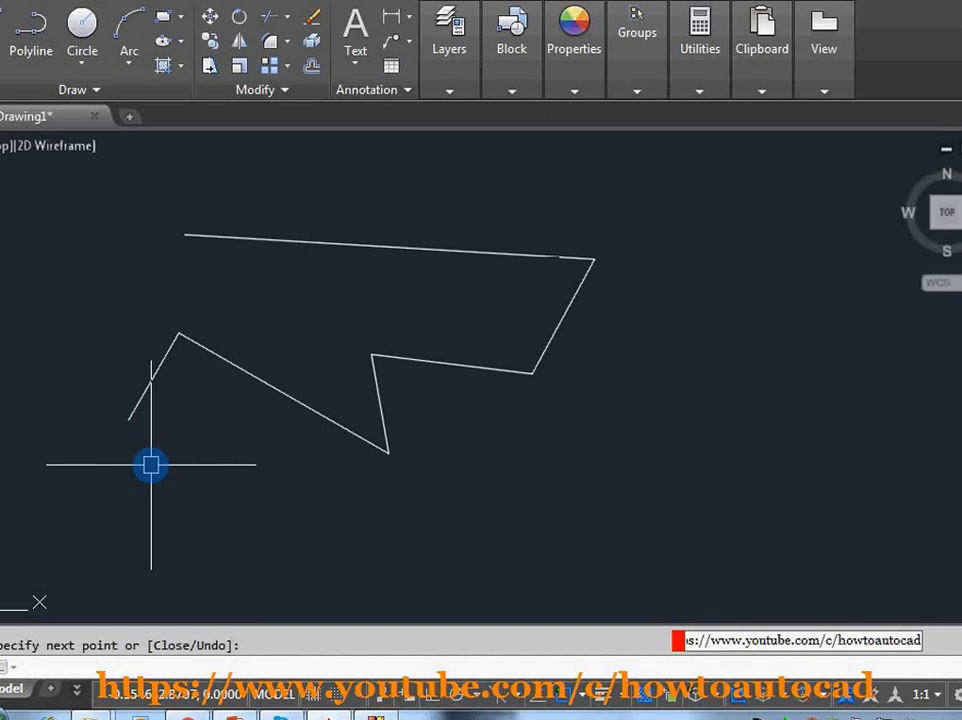
Repeat the Line command and draw a separate open chain of four segments to the right of and below the first chain.
key("Return")
key("Return")
left_click(686, 278)
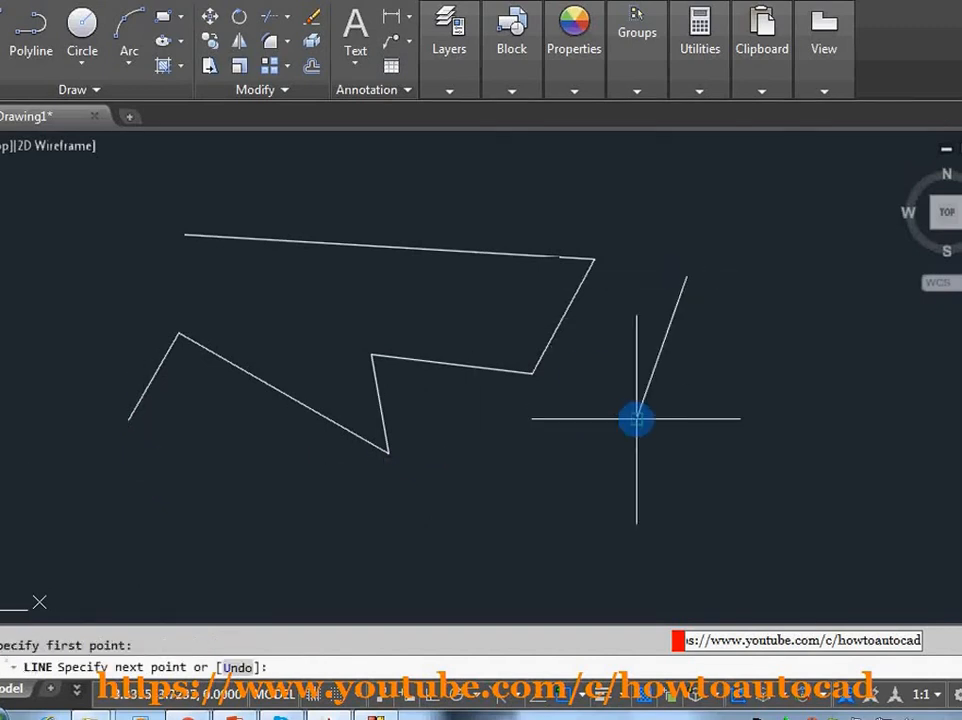
left_click(637, 418)
left_click(498, 466)
left_click(648, 556)
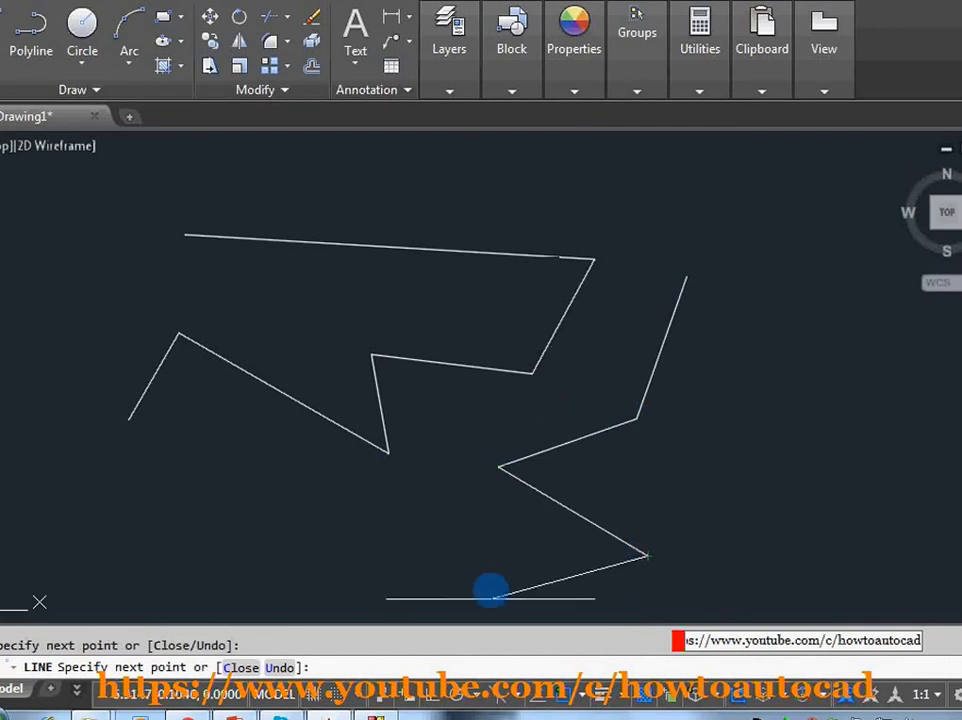
left_click(428, 554)
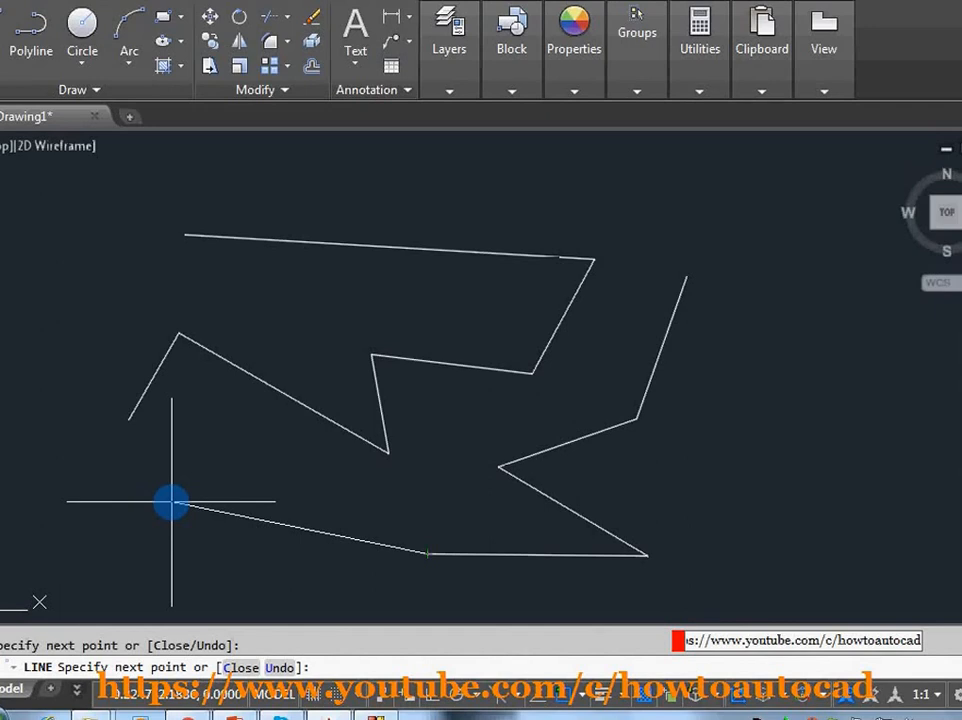
key("Return")
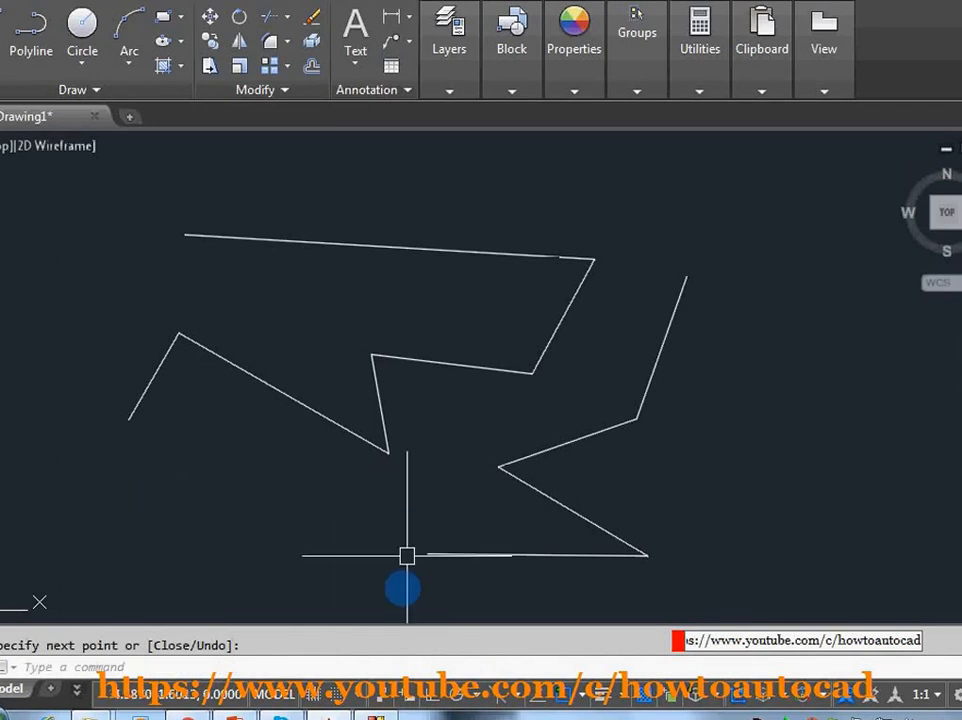
Repeat the Line command and draw a third open chain of six segments around the first chain's left side.
key("Return")
left_click(212, 185)
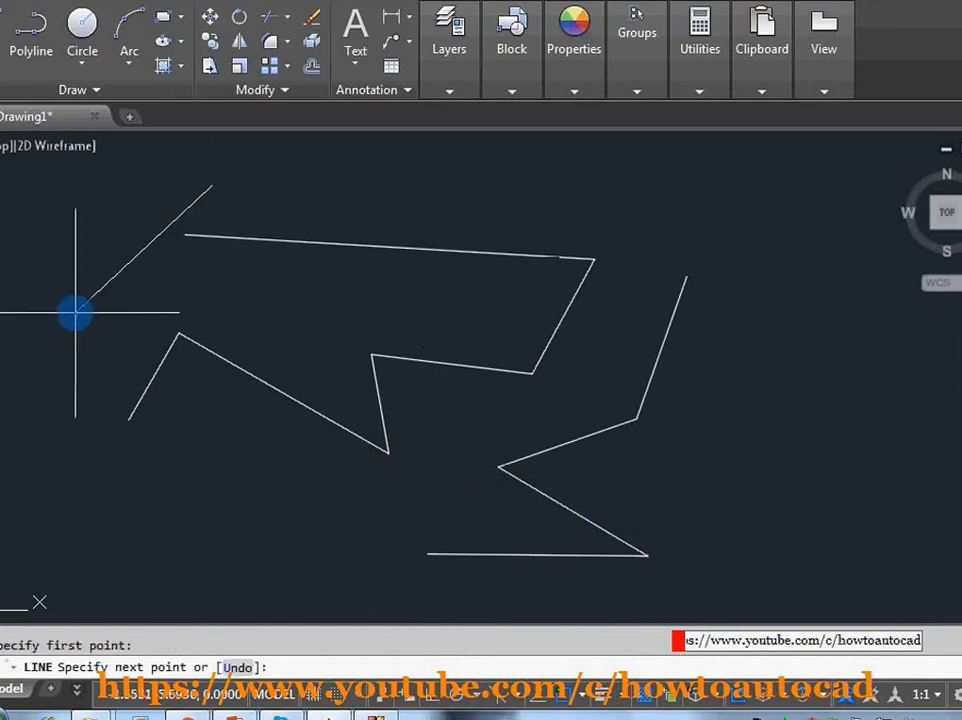
left_click(76, 312)
left_click(101, 409)
left_click(22, 470)
left_click(197, 515)
left_click(225, 578)
left_click(267, 463)
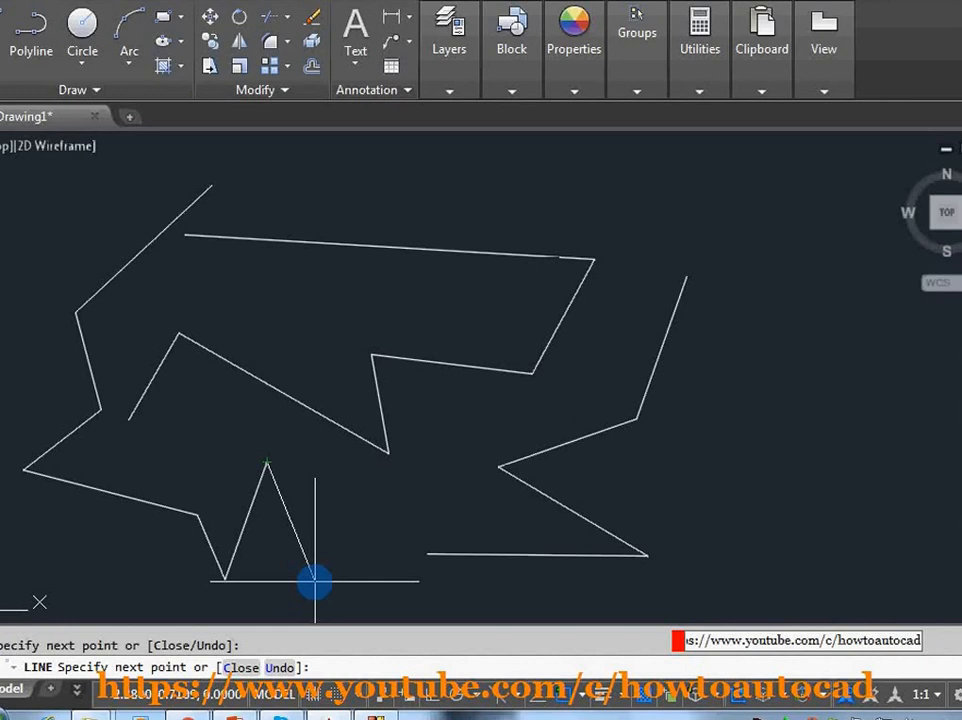
key("Escape")
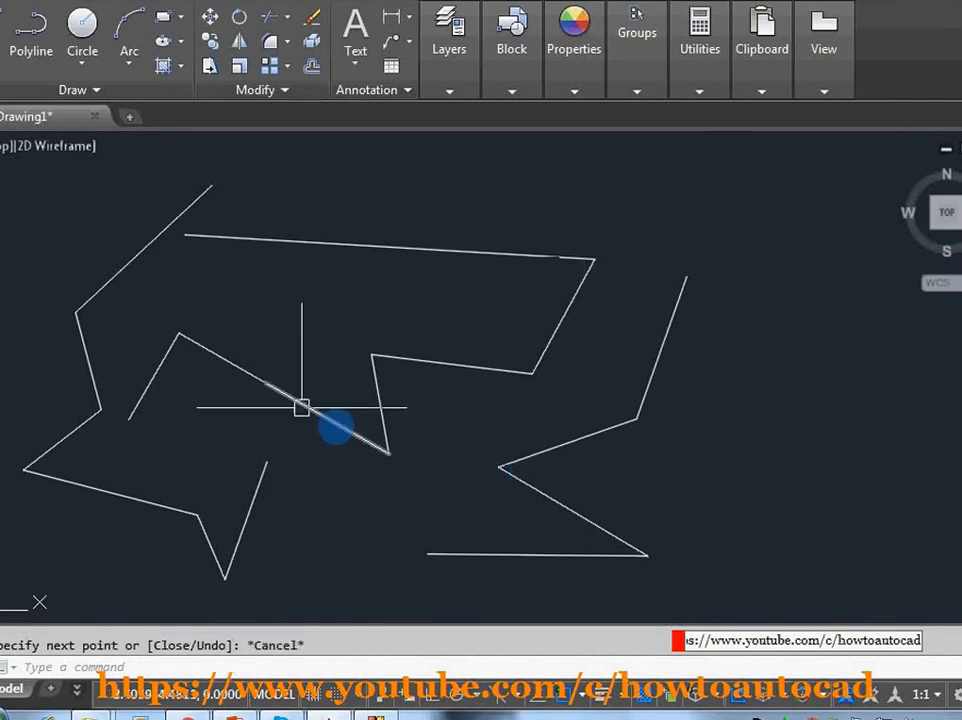
Erase all three chains with the Erase command (e).
key("ctrl+a")
type("e")
key("Return")
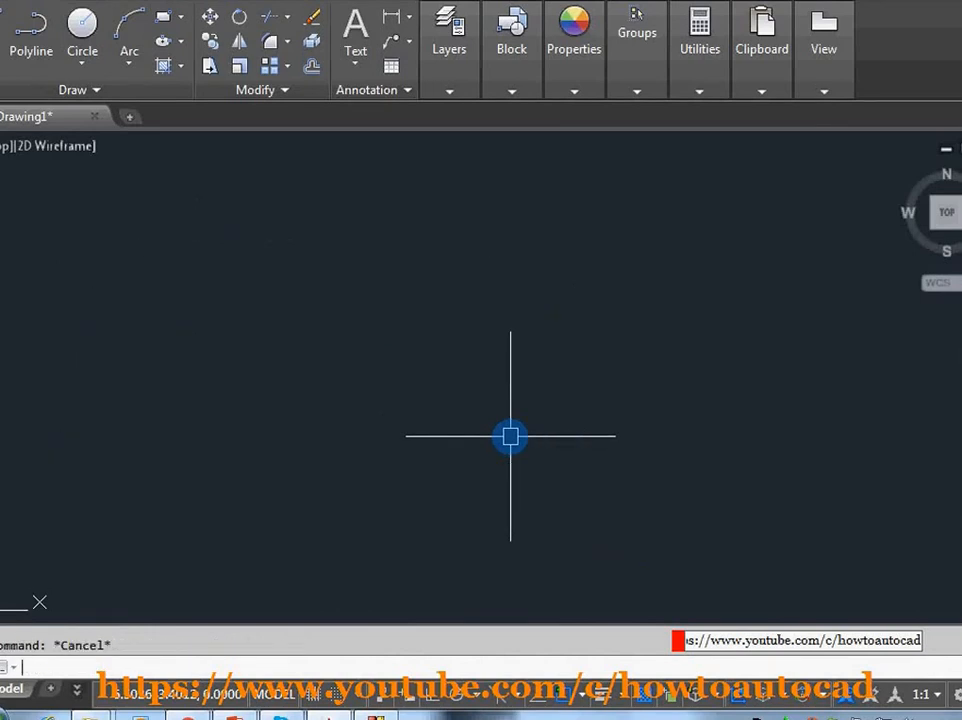
Draw an open zigzag chain of eight connected line segments and cancel out of the Line command.
left_click(108, 435)
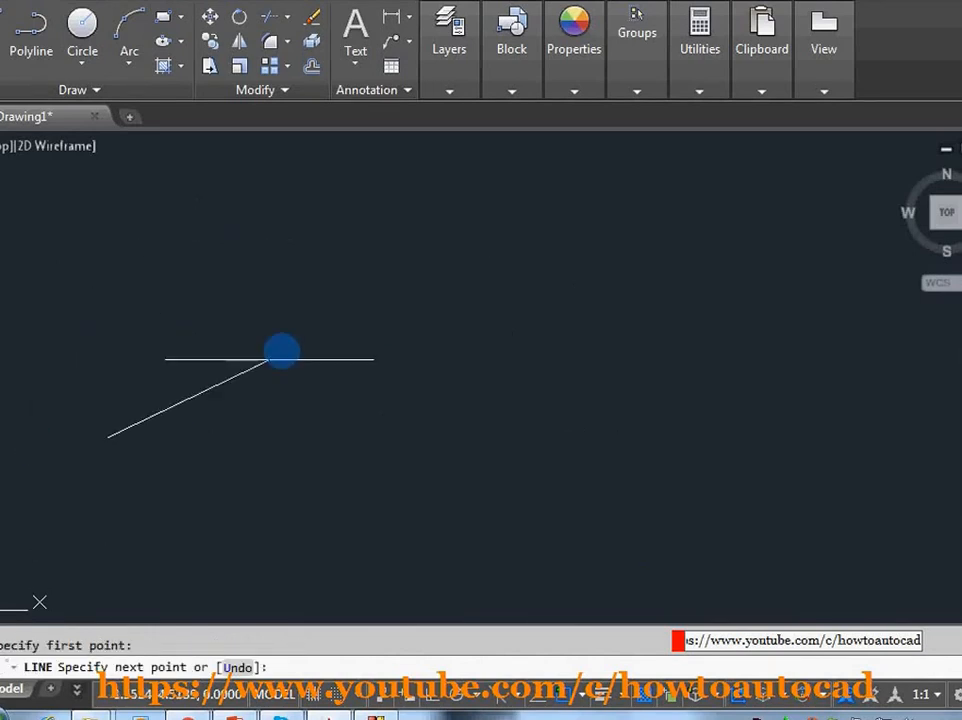
left_click(324, 313)
left_click(370, 390)
left_click(502, 318)
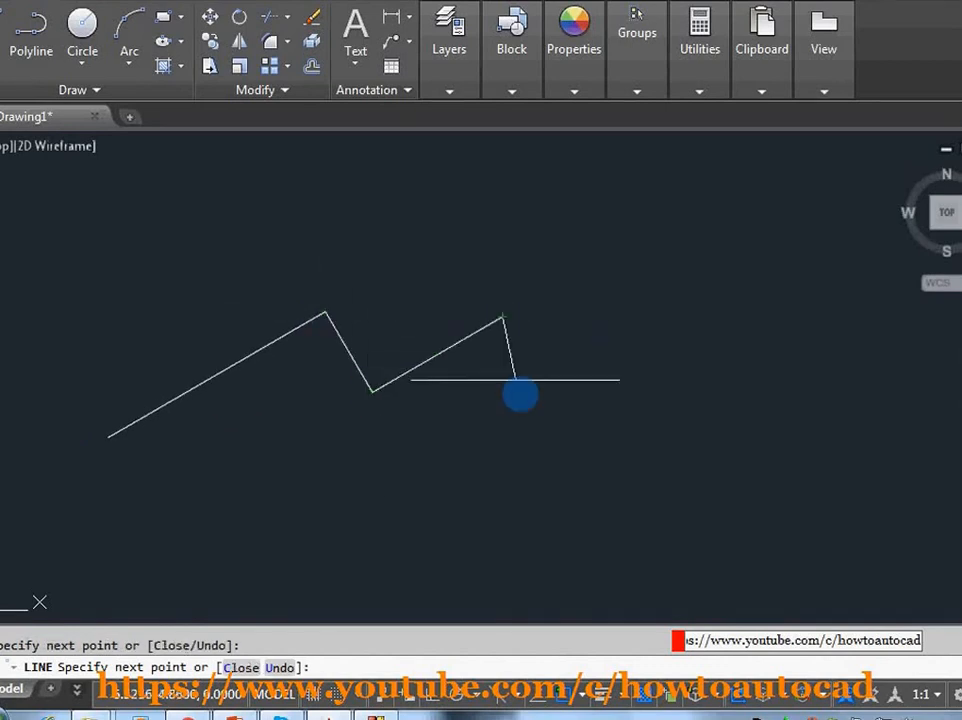
left_click(541, 423)
left_click(404, 474)
left_click(287, 459)
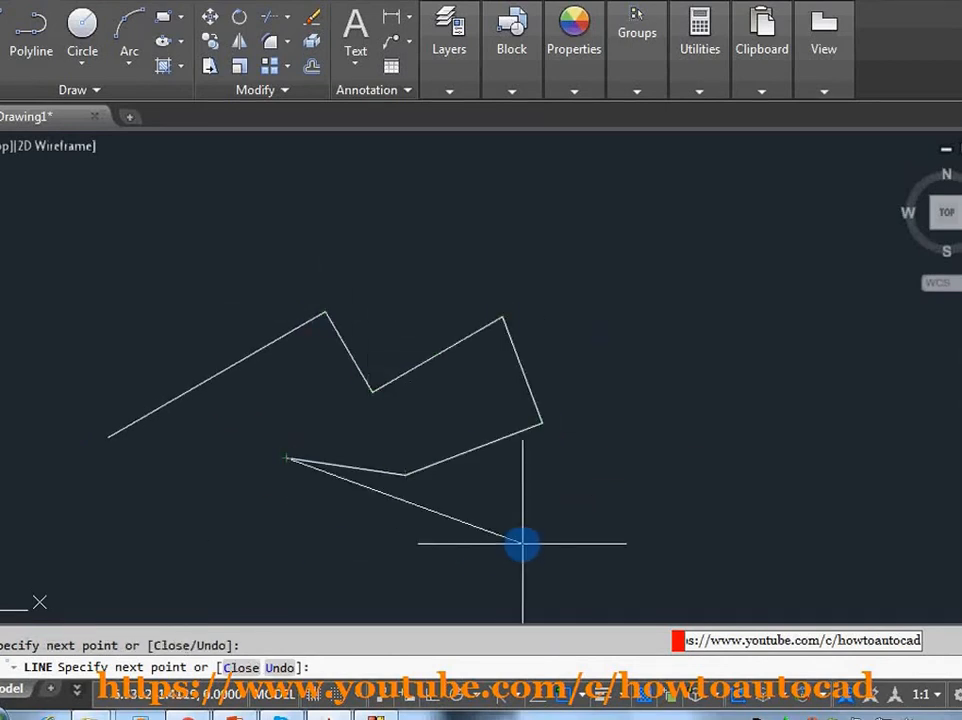
left_click(522, 544)
key("Escape")
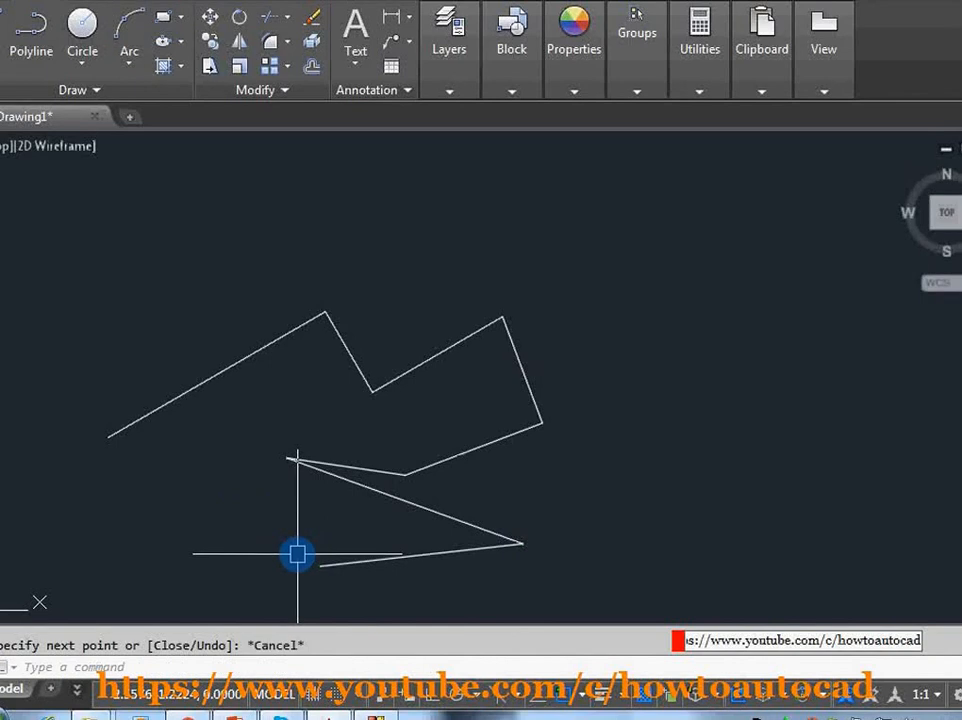
Erase the whole eight-segment zigzag chain.
key("ctrl+a")
key("Delete")
type("e")
Draw a single horizontal line left of the drawing area's centre with the Line command (l).
type("l")
key("Return")
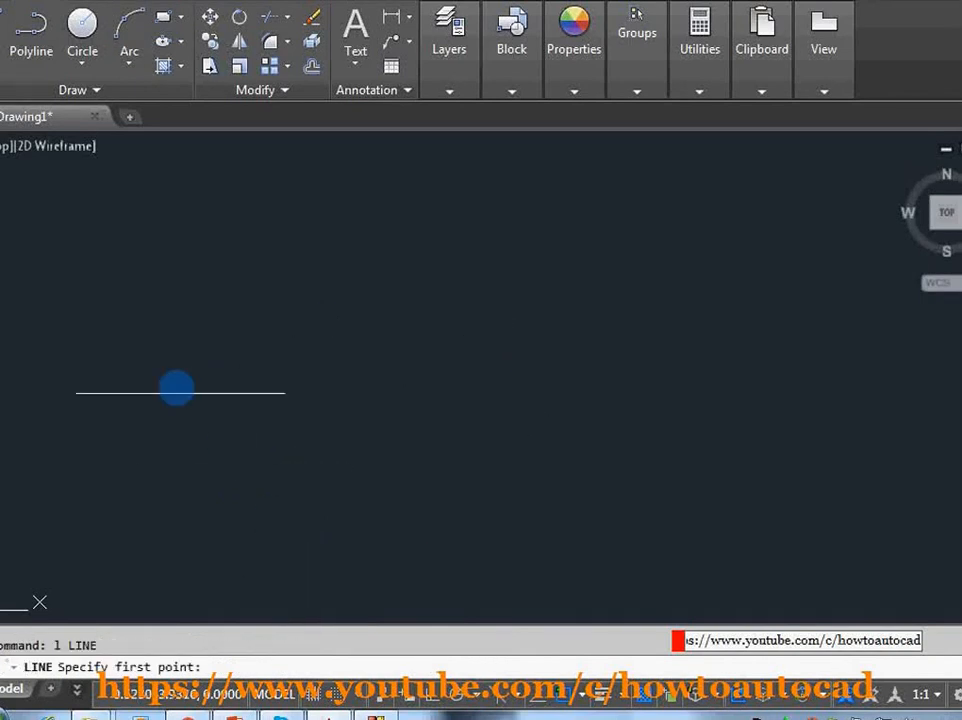
left_click(173, 382)
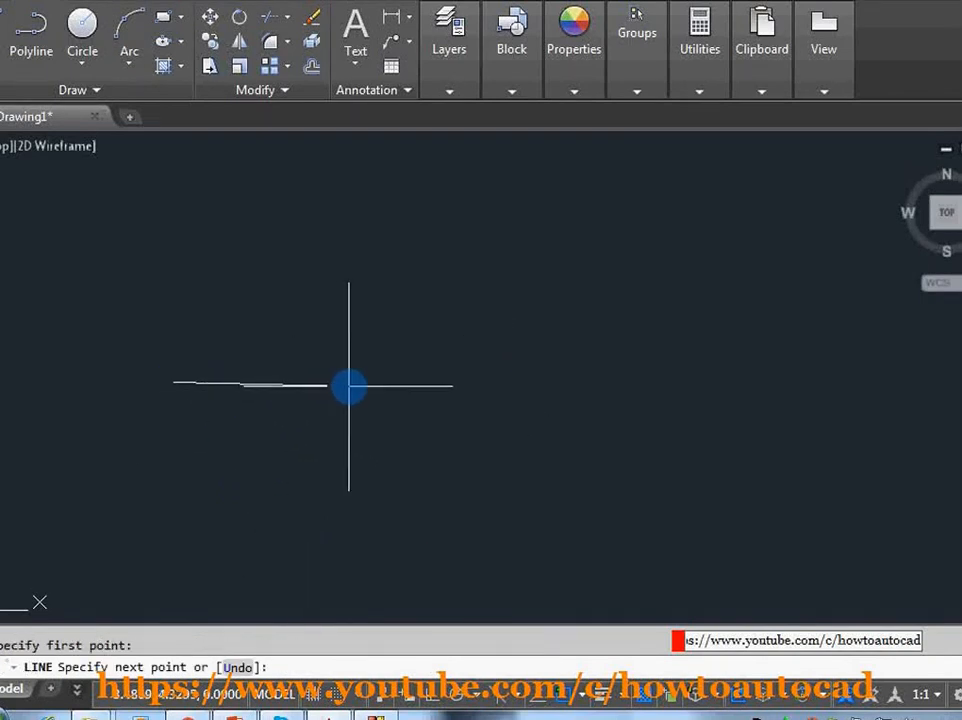
left_click(451, 381)
key("Return")
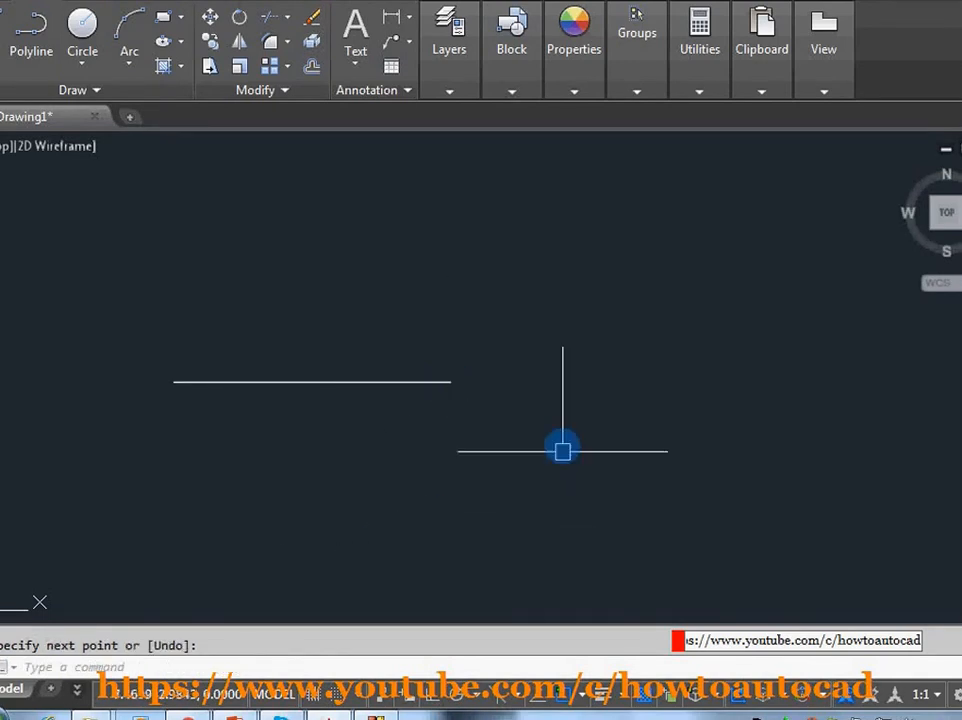
Repeat the Line command, draw an open chain of eight segments that crosses the horizontal line, and end the command.
key("Return")
left_click(293, 461)
left_click(572, 333)
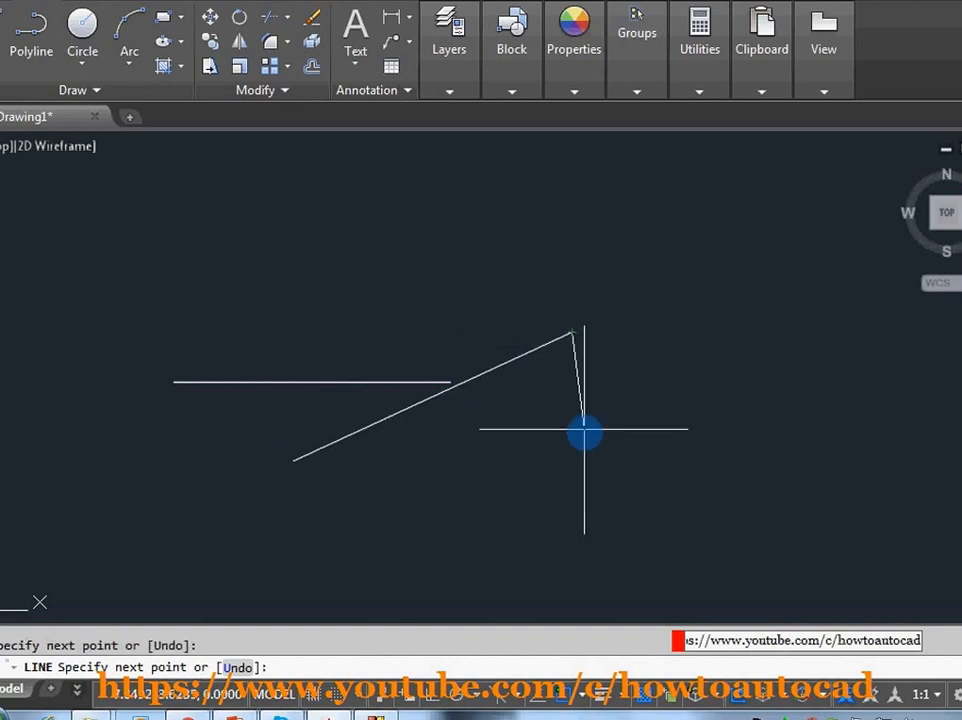
left_click(588, 435)
left_click(737, 432)
left_click(734, 311)
left_click(613, 244)
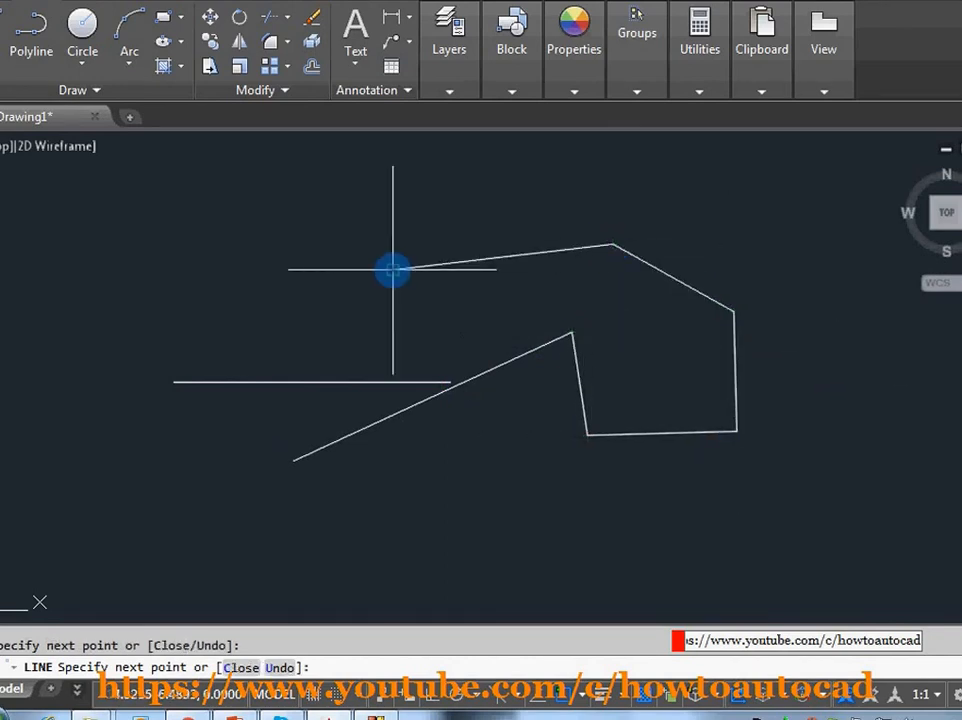
left_click(392, 270)
left_click(259, 296)
left_click(241, 393)
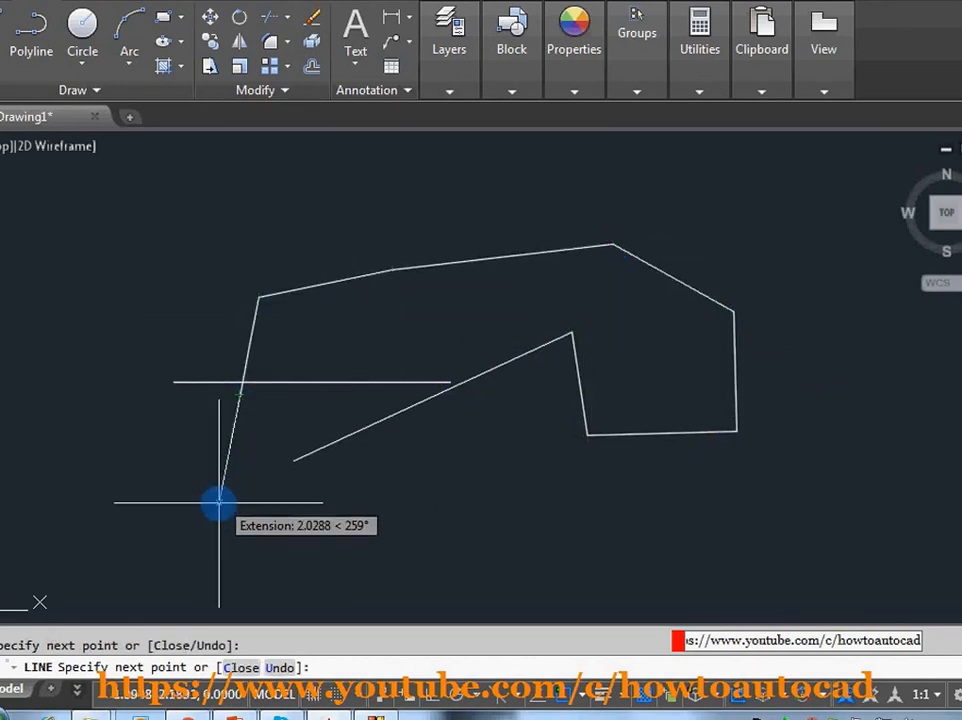
key("Escape")
Delete the horizontal line and the eight-segment chain.
key("ctrl+a")
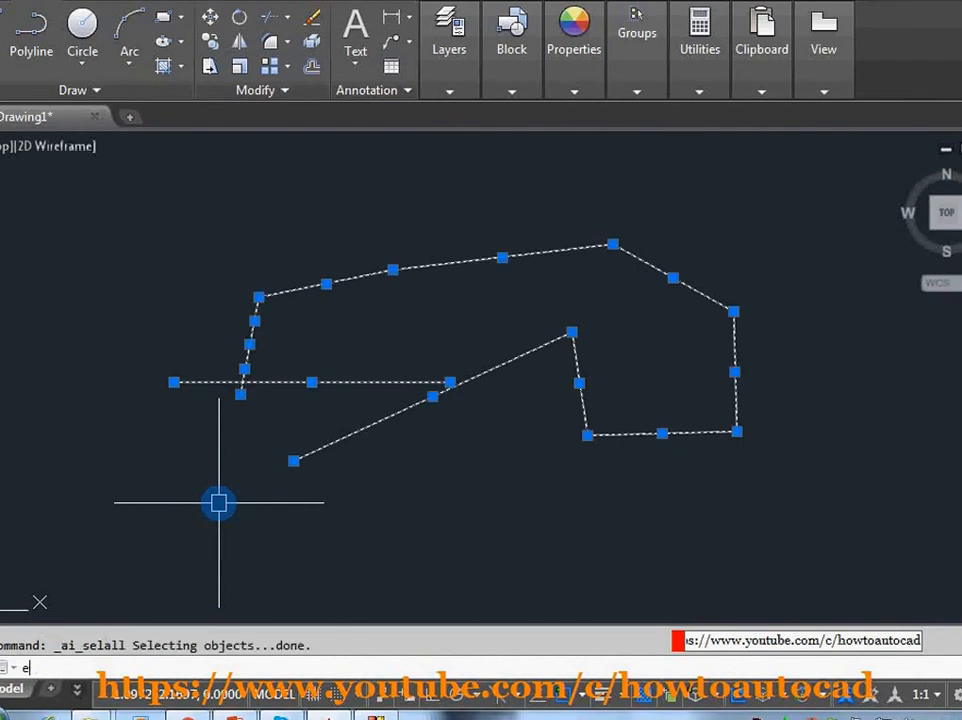
key("Delete")
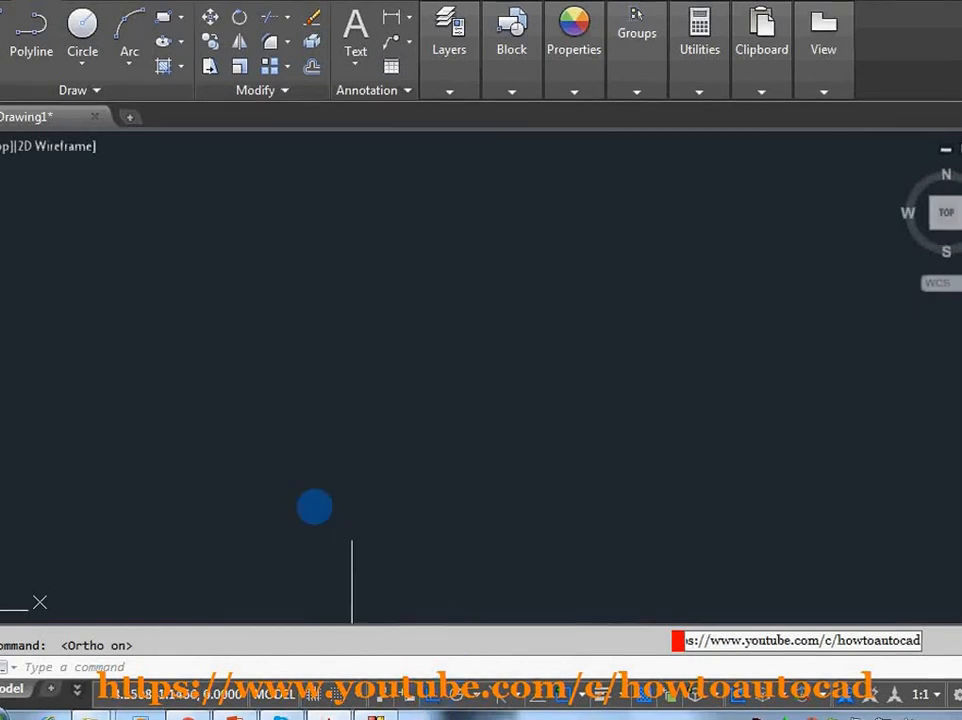
left_click(430, 705)
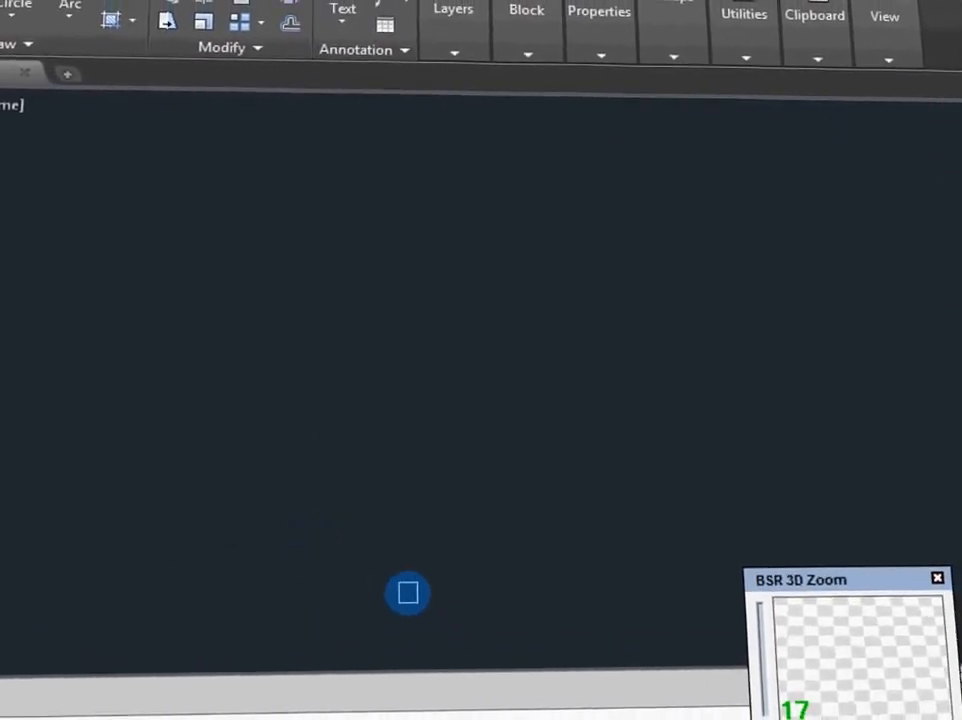
key("Escape")
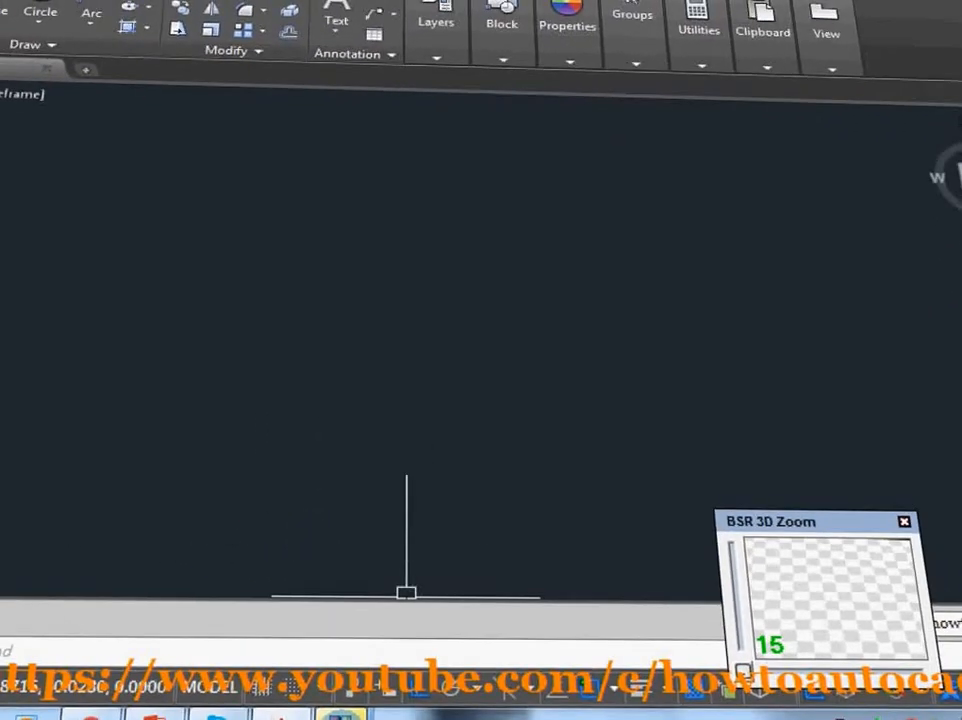
mouse_move(340, 714)
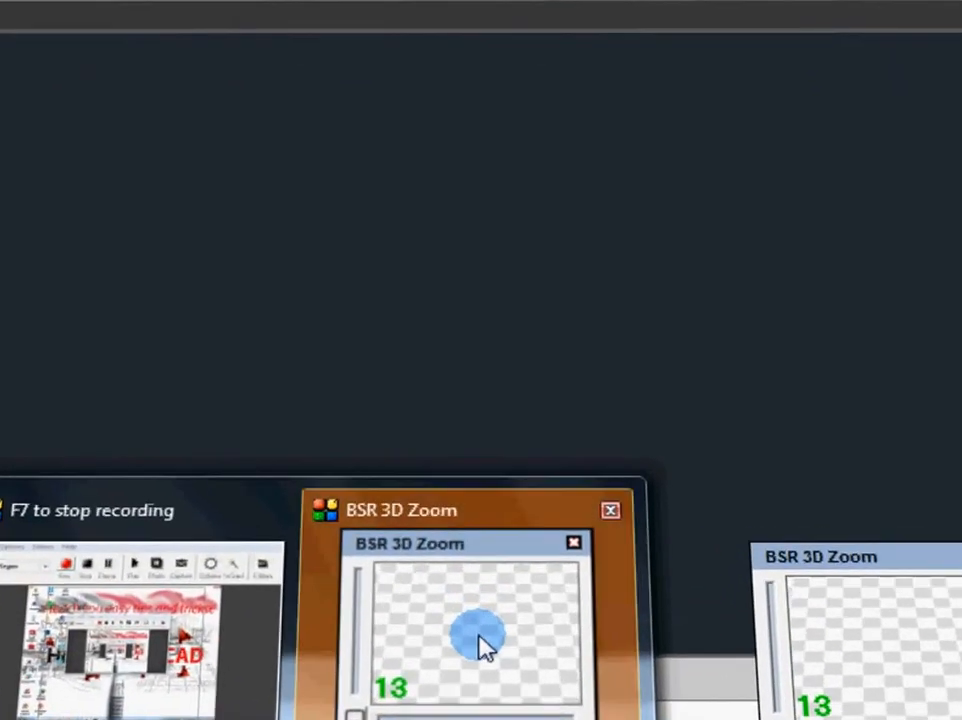
left_click(503, 585)
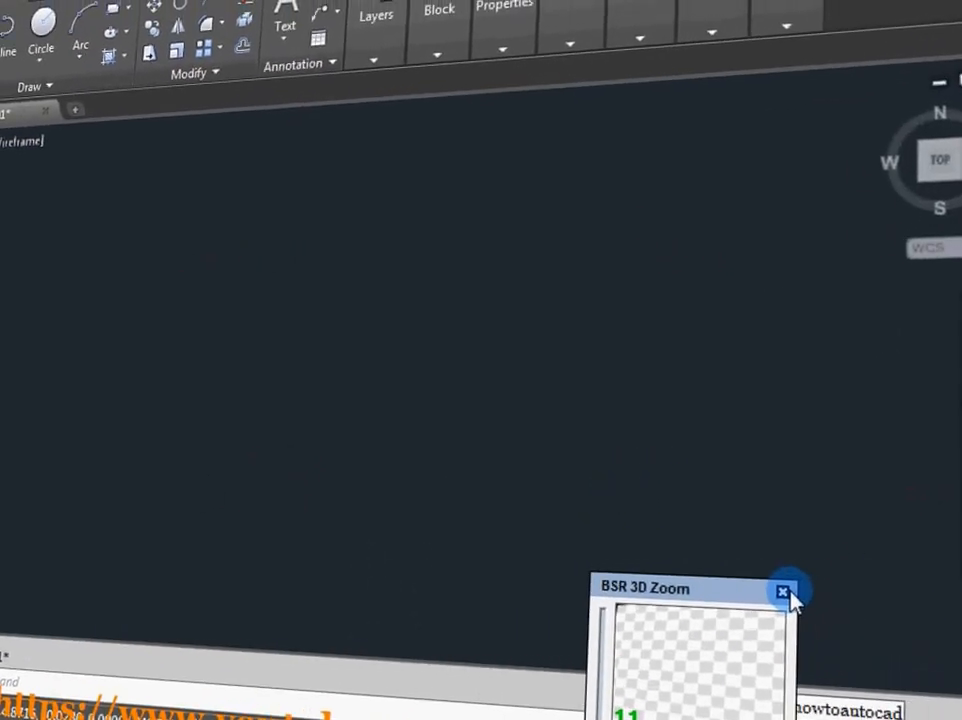
left_click(806, 577)
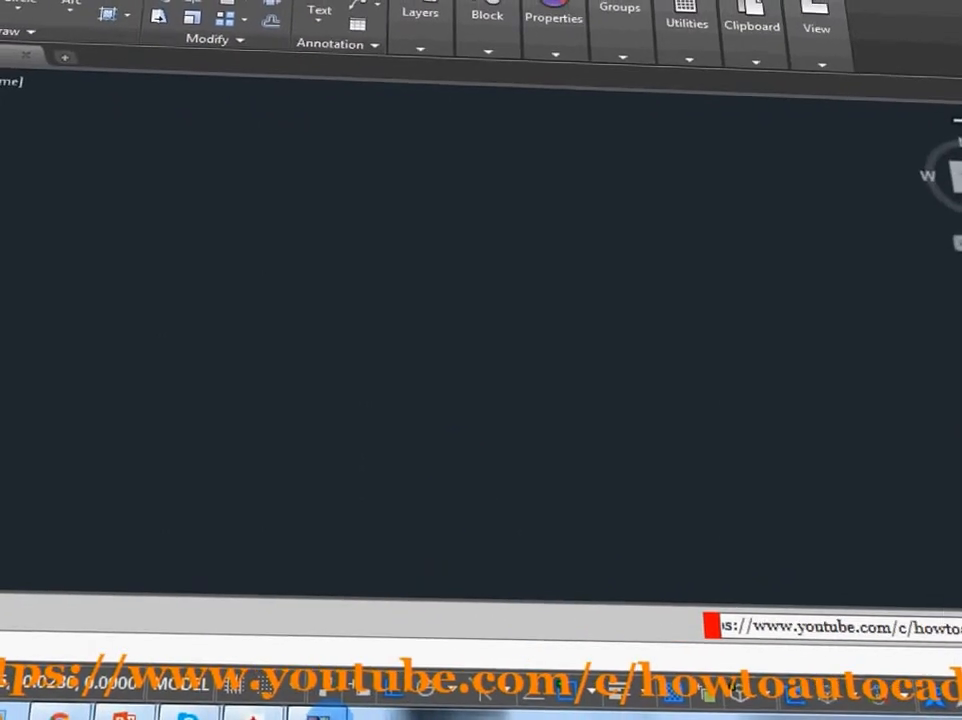
left_click(326, 711)
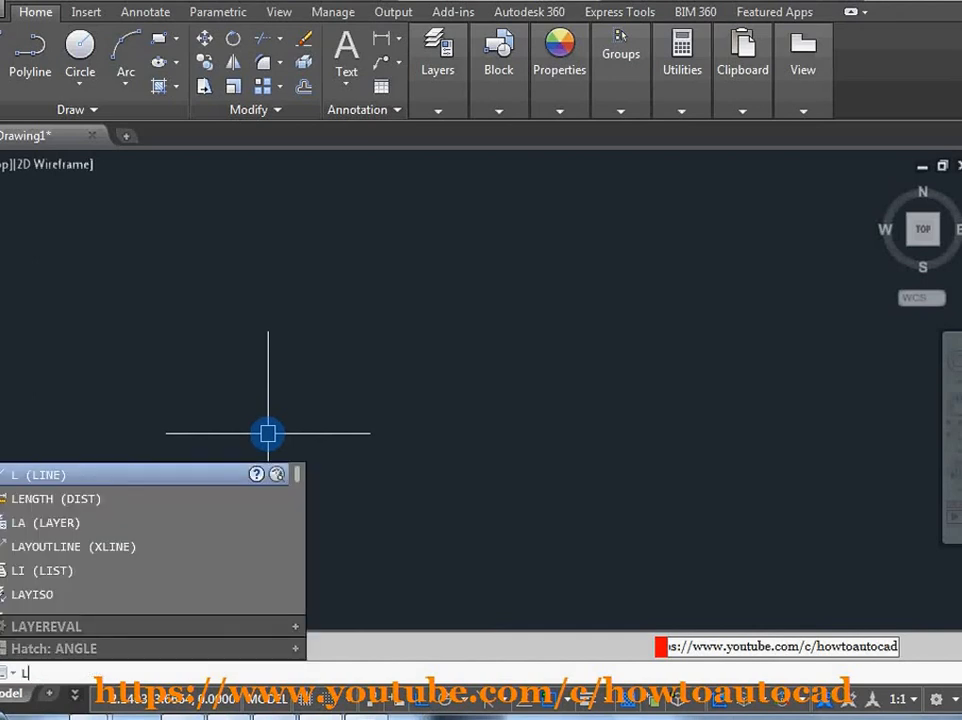
Start a line chain with Ortho on and draw four segments outlining a large, not quite closed rectangle in the upper part of the drawing area.
key("Return")
left_click(202, 381)
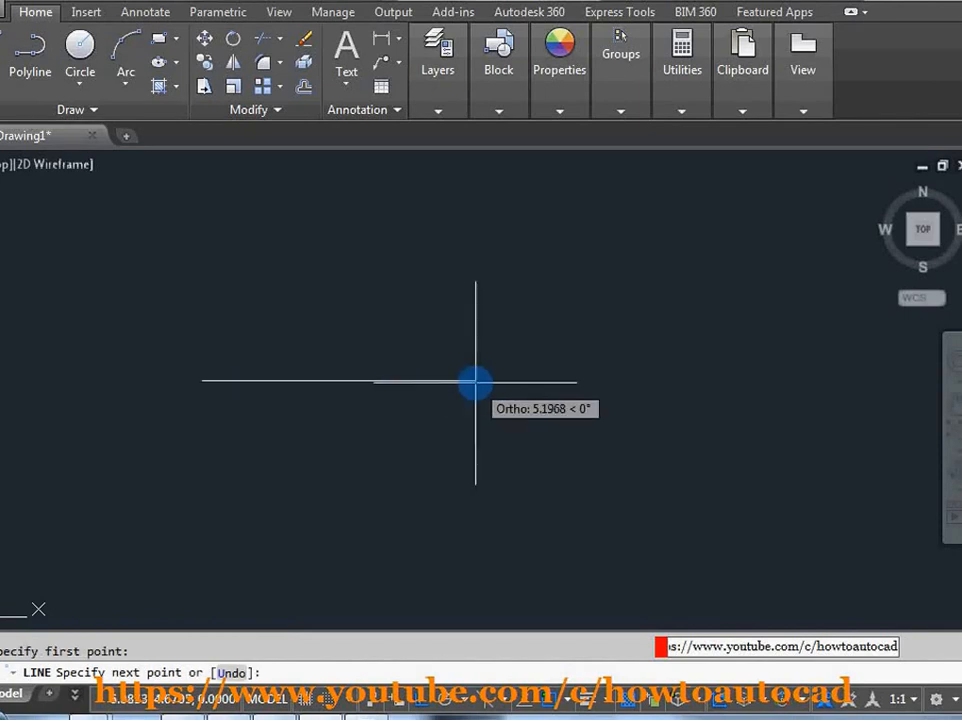
left_click(472, 425)
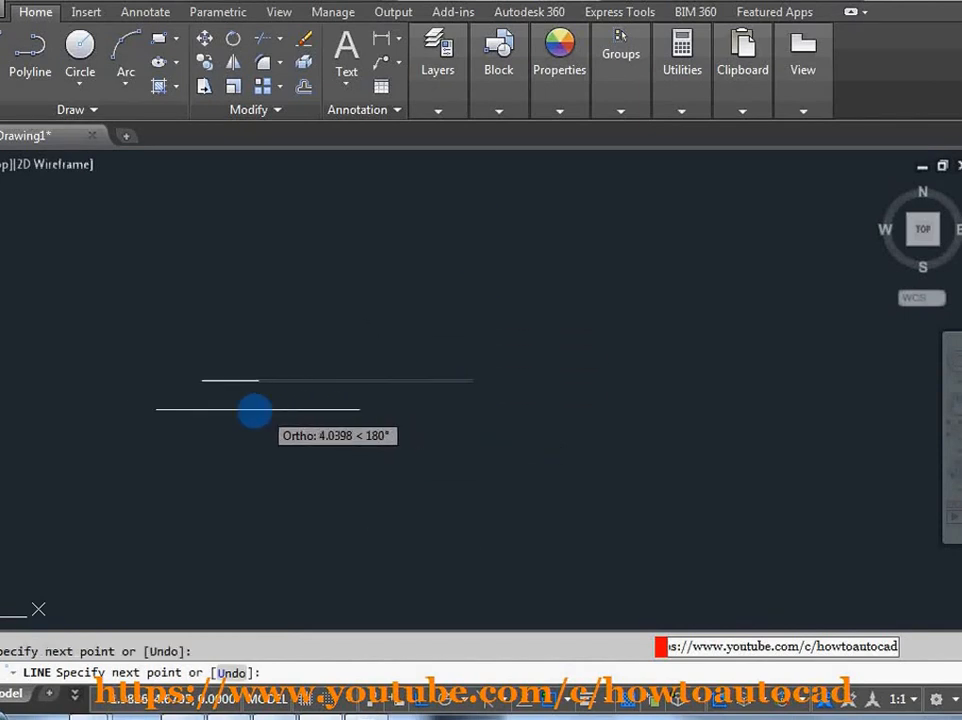
left_click(456, 214)
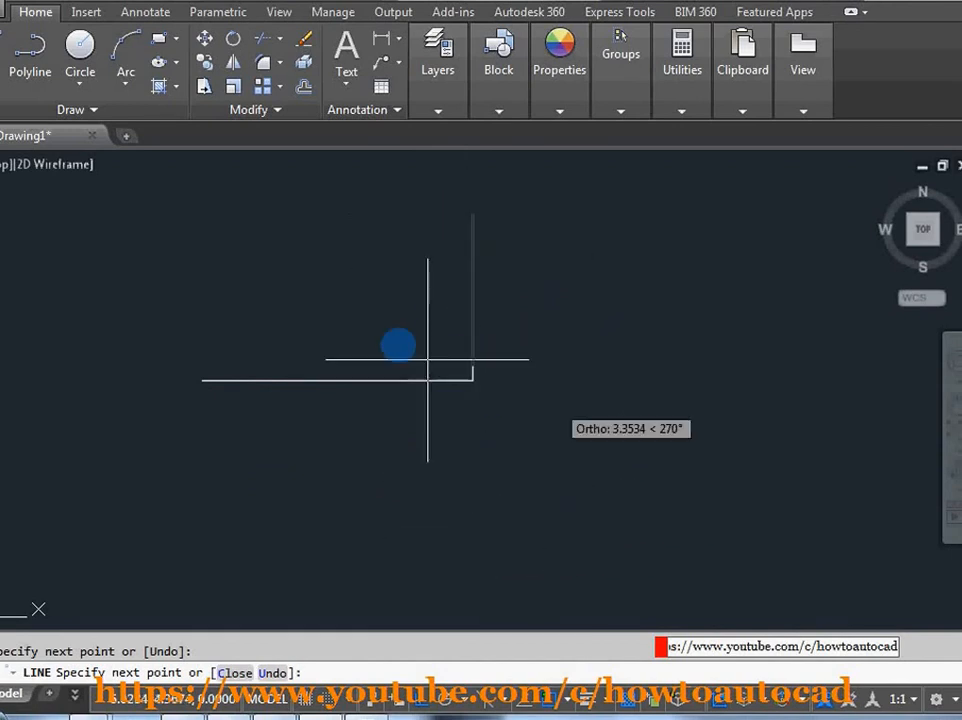
left_click(146, 263)
left_click(148, 404)
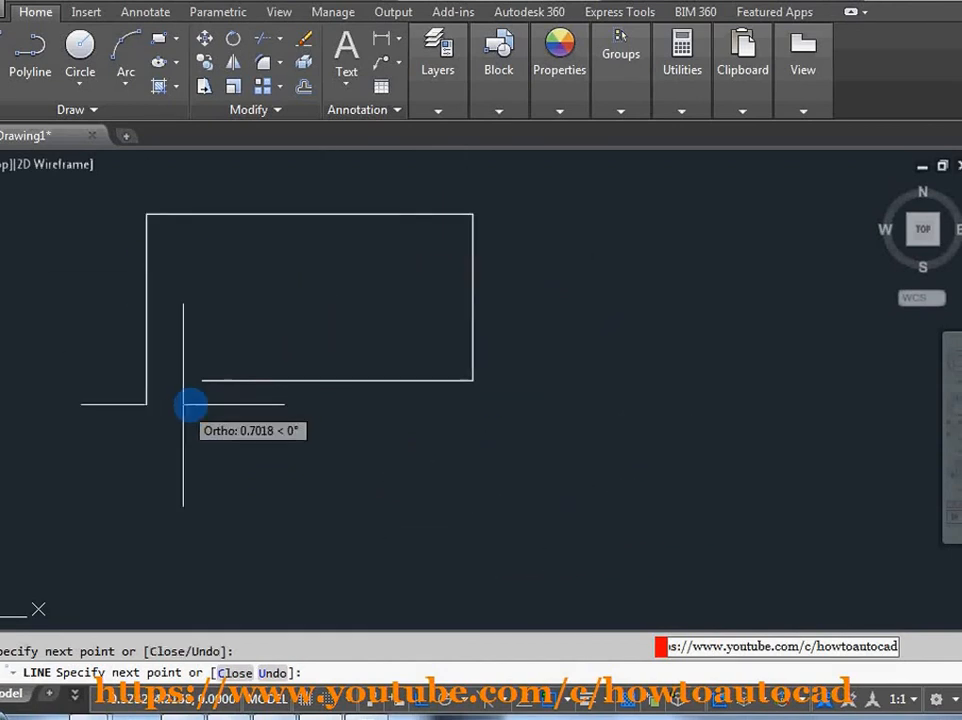
Continue the chain with five orthogonal segments that loop around a smaller rectangle below the large one.
left_click(477, 418)
left_click(472, 528)
left_click(283, 482)
left_click(309, 418)
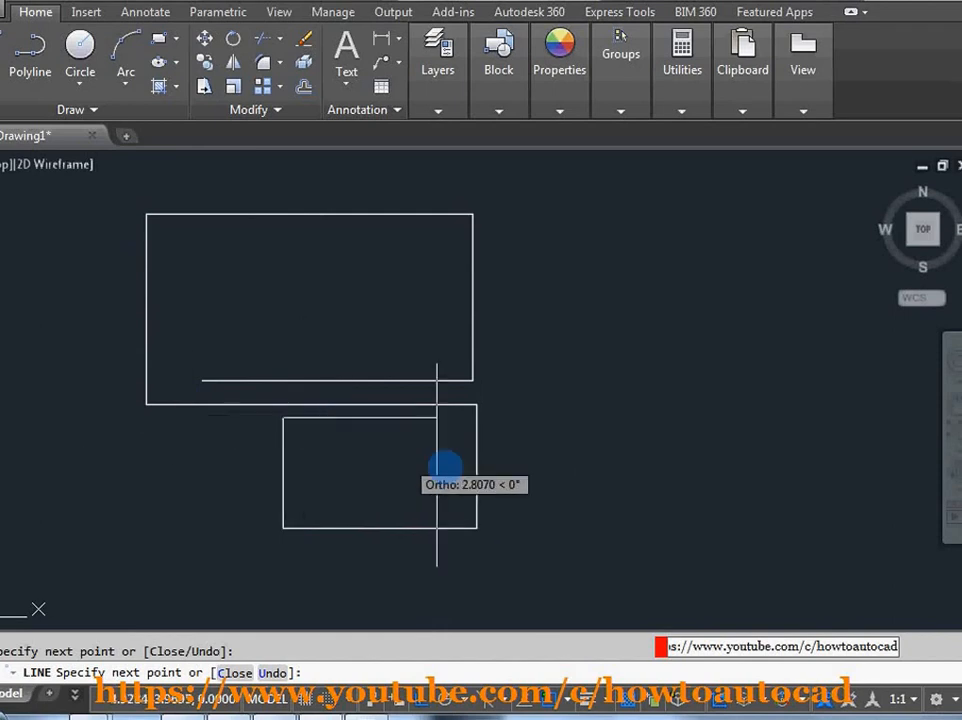
left_click(446, 430)
Extend the chain with eleven orthogonal segments that wind through the area beside both rectangles and return beneath the smaller one.
left_click(560, 265)
left_click(627, 330)
left_click(622, 441)
left_click(567, 445)
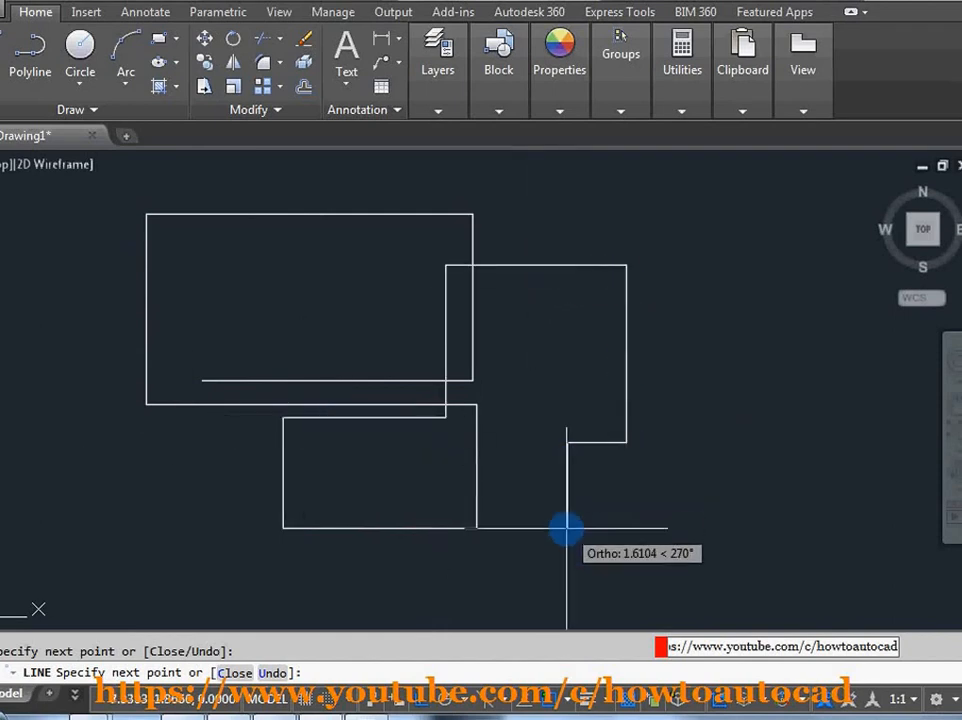
left_click(566, 528)
left_click(686, 528)
left_click(686, 345)
left_click(520, 345)
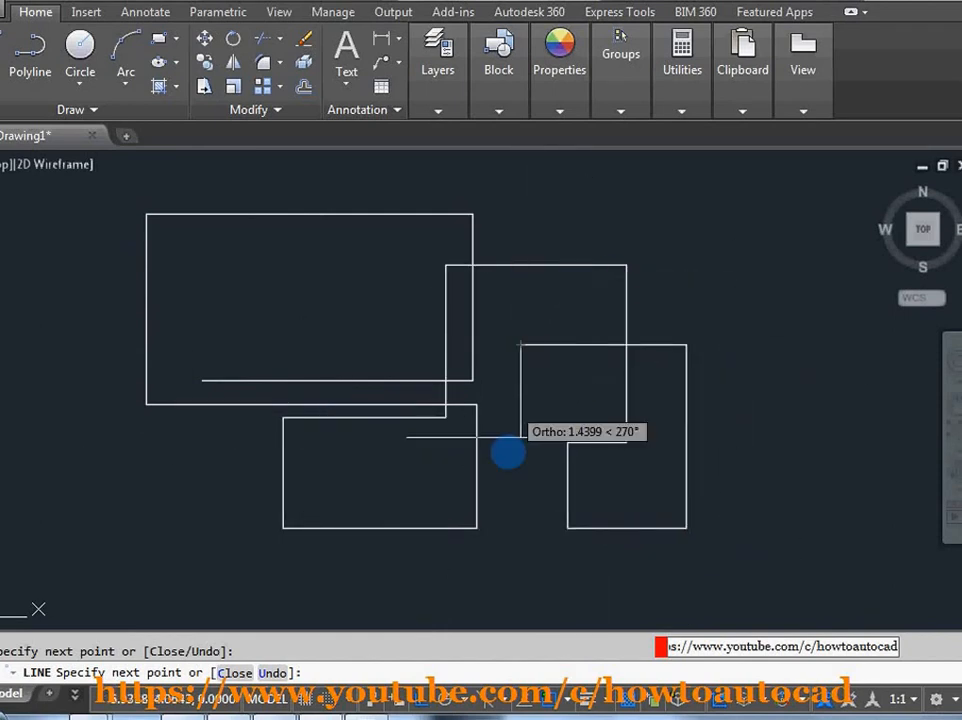
left_click(515, 568)
left_click(226, 560)
left_click(190, 468)
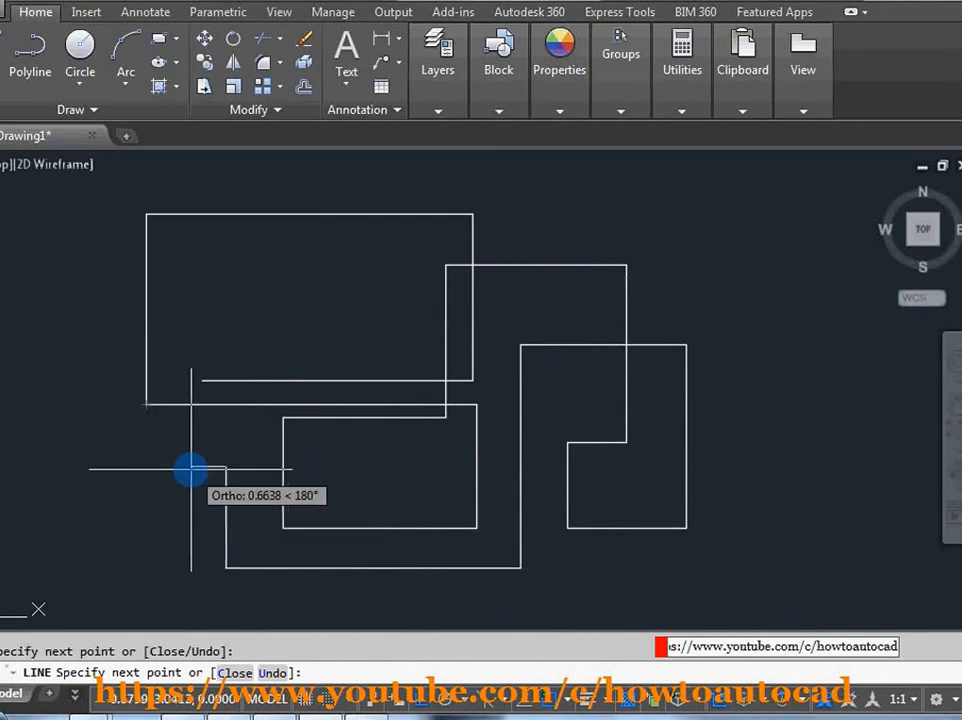
Turn Ortho off and connect the chain's end to the large rectangle's lower-left corner with a slanted segment.
left_click(412, 466)
left_click(423, 700)
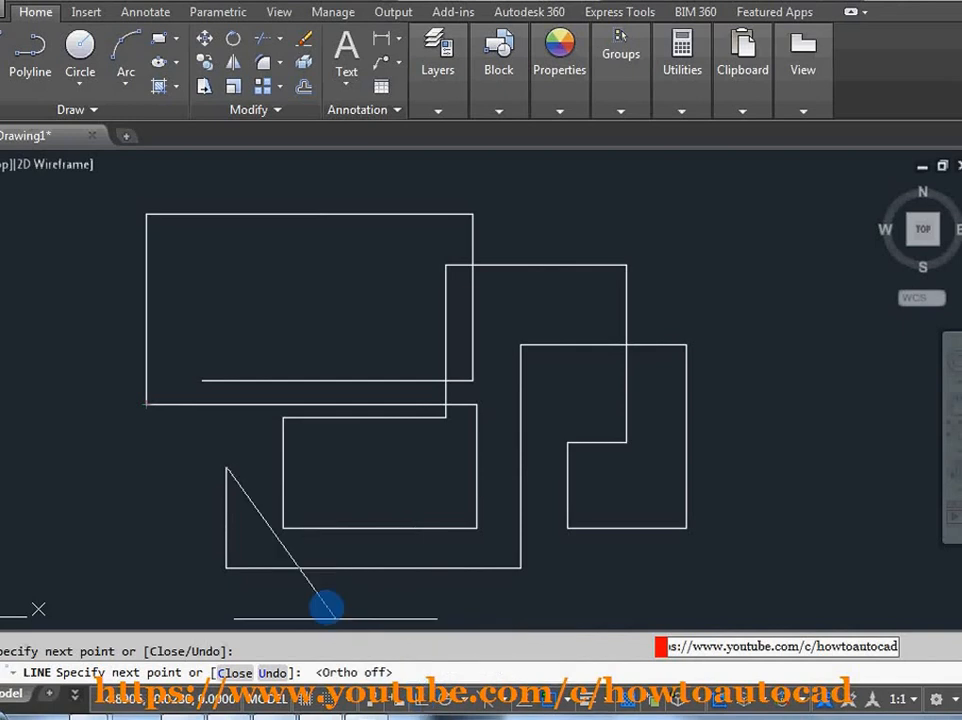
left_click(146, 404)
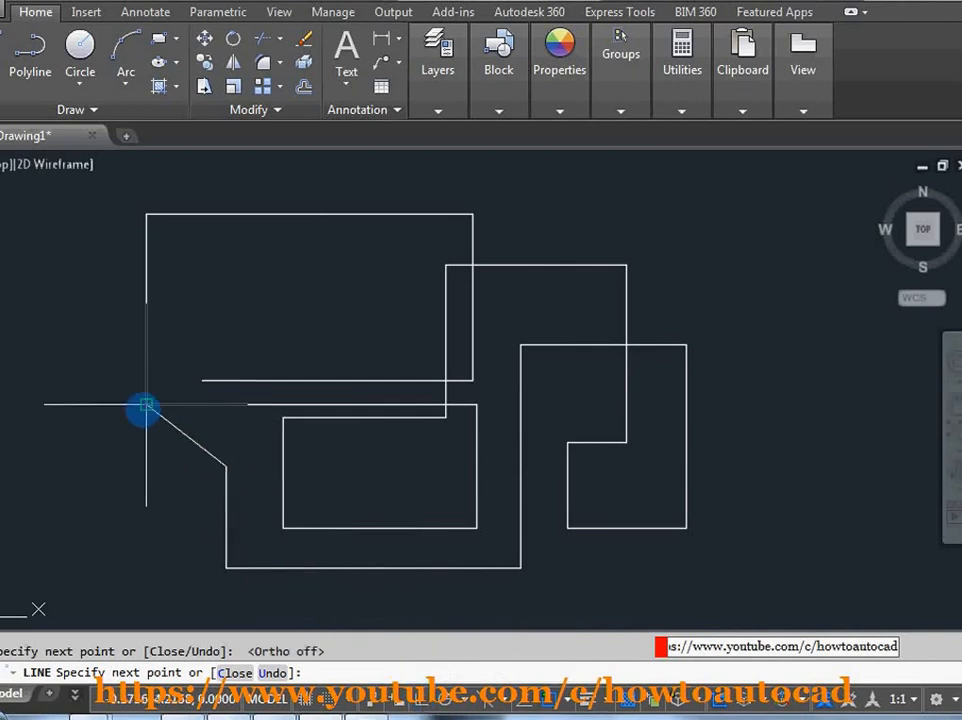
Add six free-angle segments zigzagging through the large rectangle and out beyond its right side, and end the Line command.
left_click(263, 297)
left_click(213, 242)
left_click(354, 254)
left_click(355, 380)
left_click(541, 204)
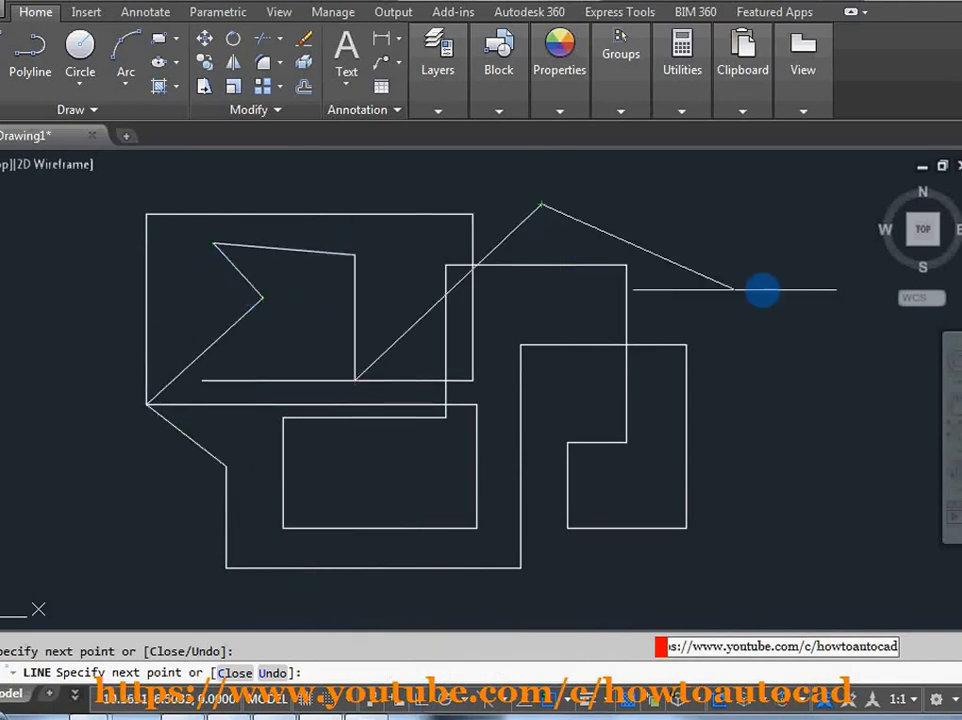
left_click(767, 290)
right_click(725, 390)
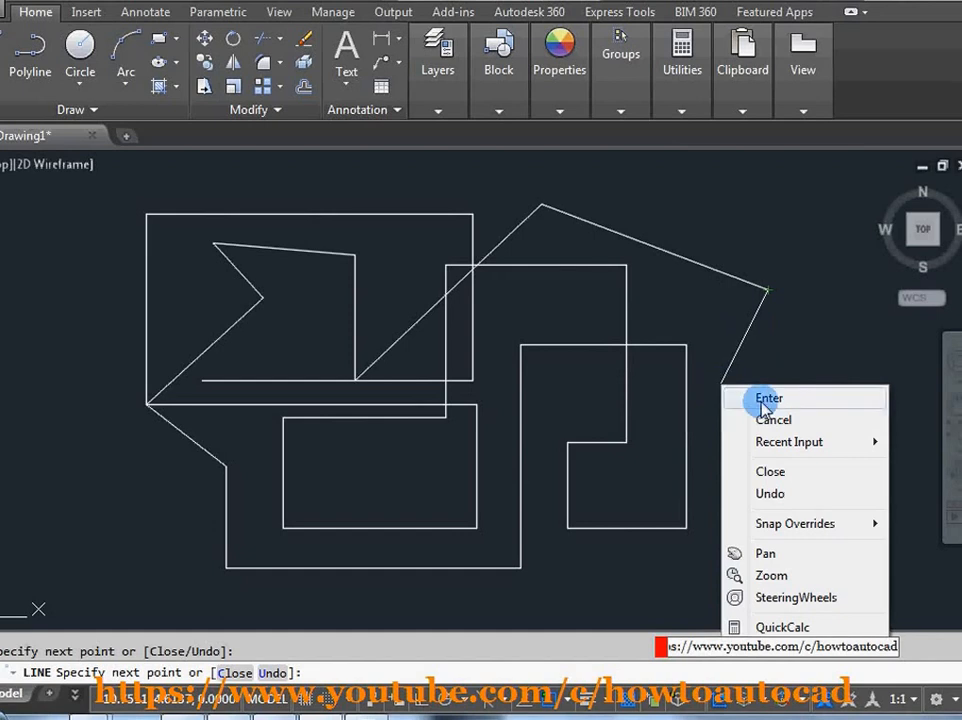
left_click(762, 404)
key("Escape")
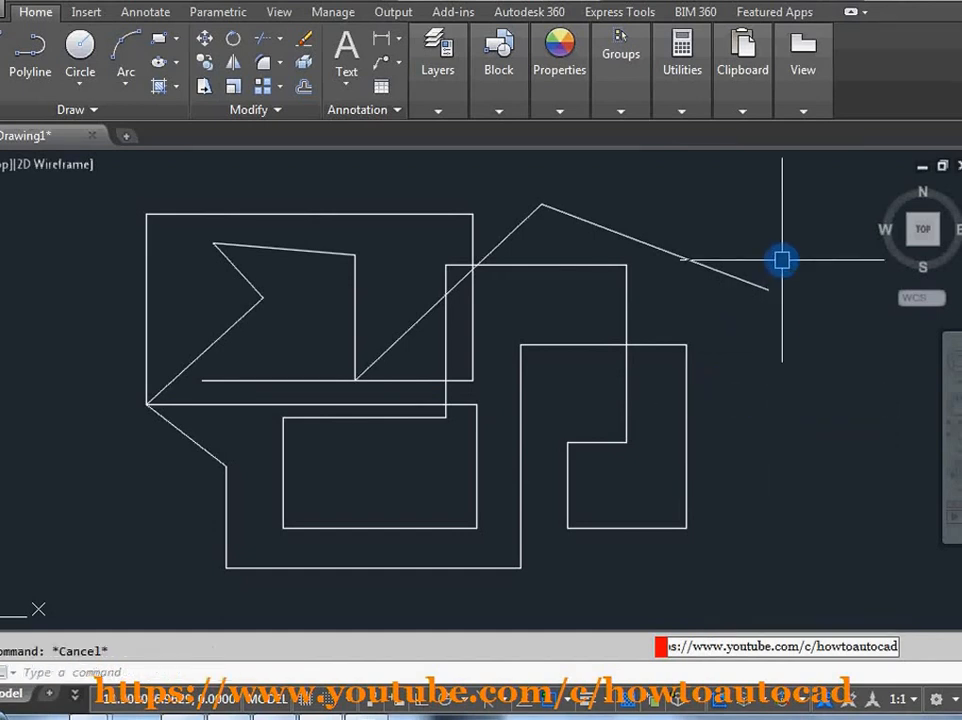
Select every line in the drawing and erase them all with the Erase command (e).
key("ctrl+a")
type("e")
key("Return")
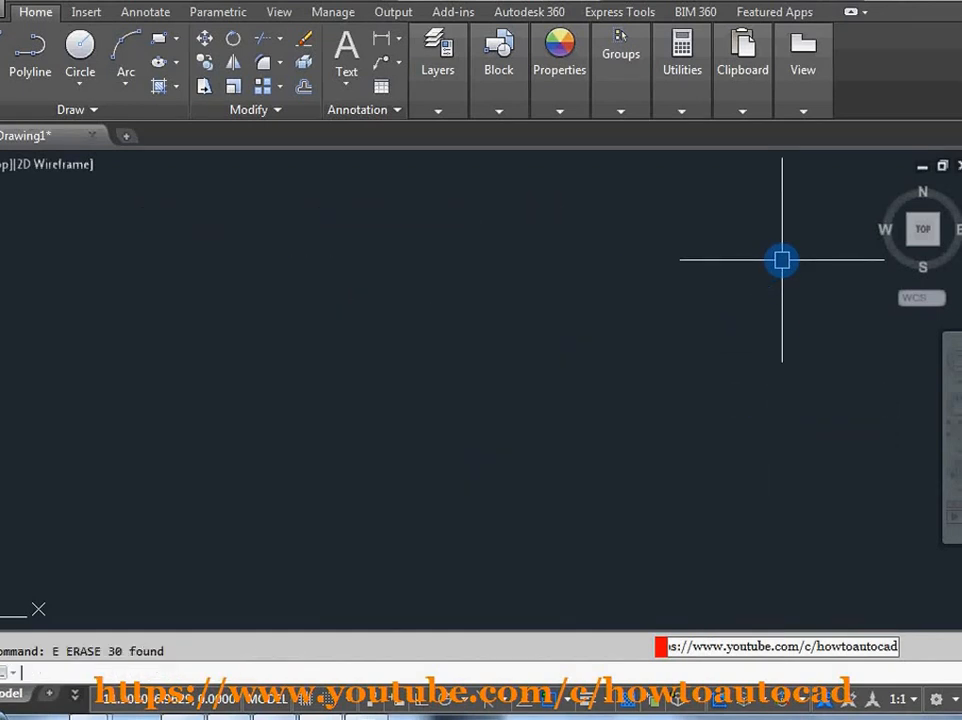
key("Escape")
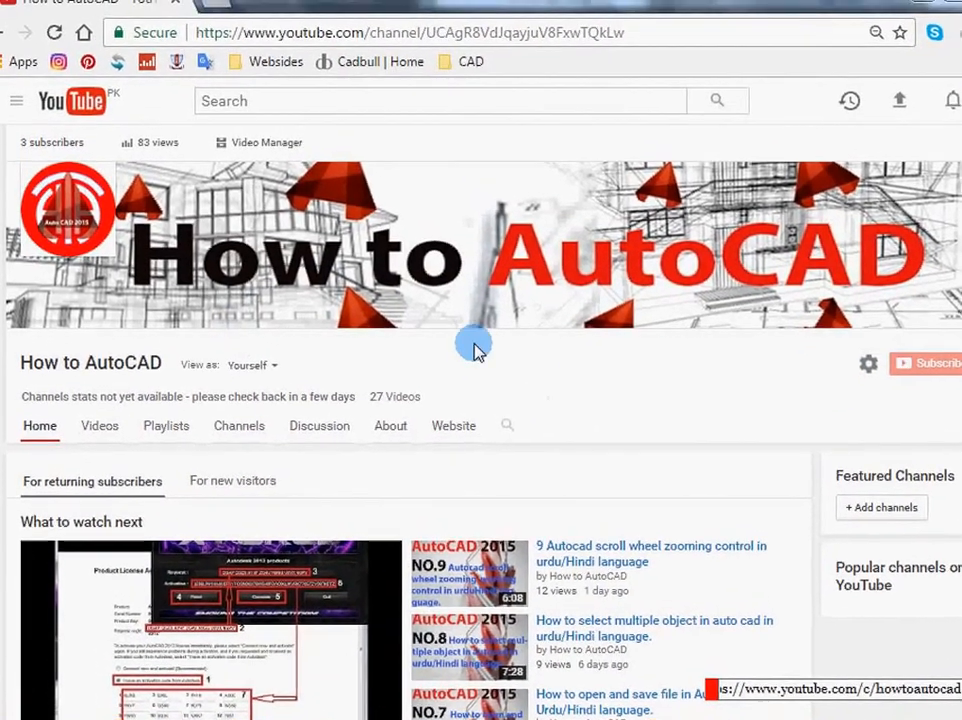
Look through the suggested videos and uploads on the How to AutoCAD YouTube channel page.
scroll(446, 300, "down", 3)
scroll(510, 360, "down", 2)
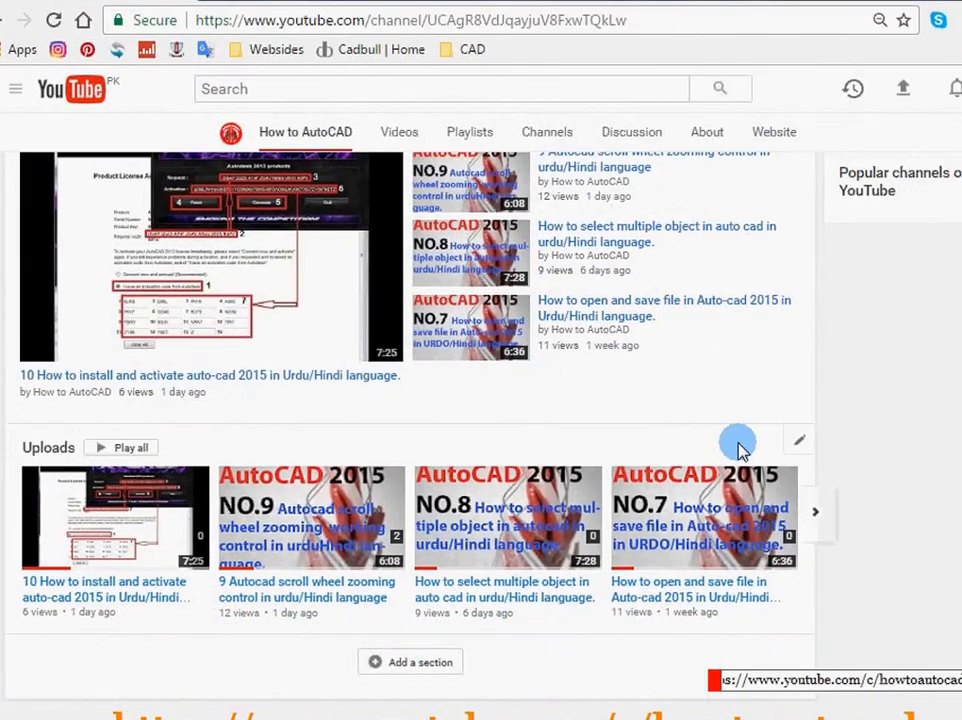
scroll(758, 472, "up", 1)
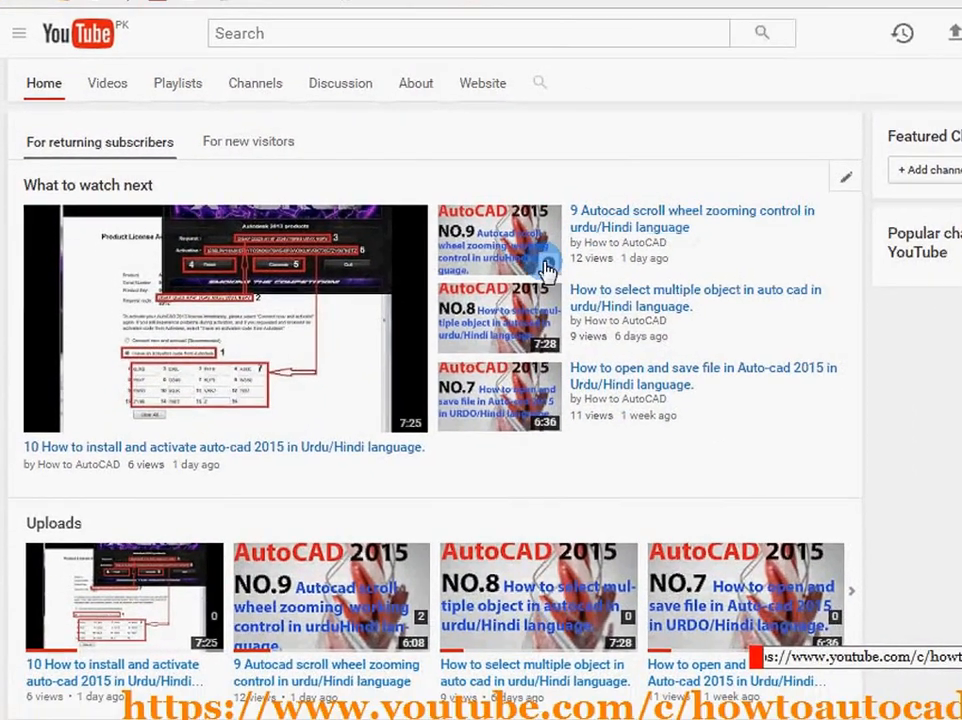
scroll(590, 483, "down", 2)
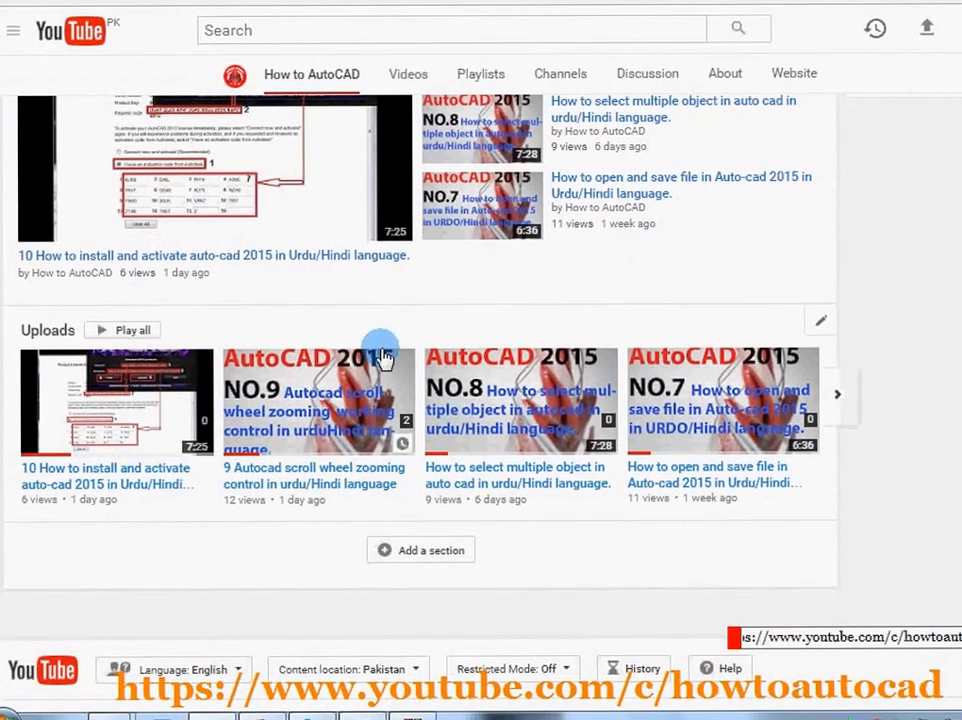